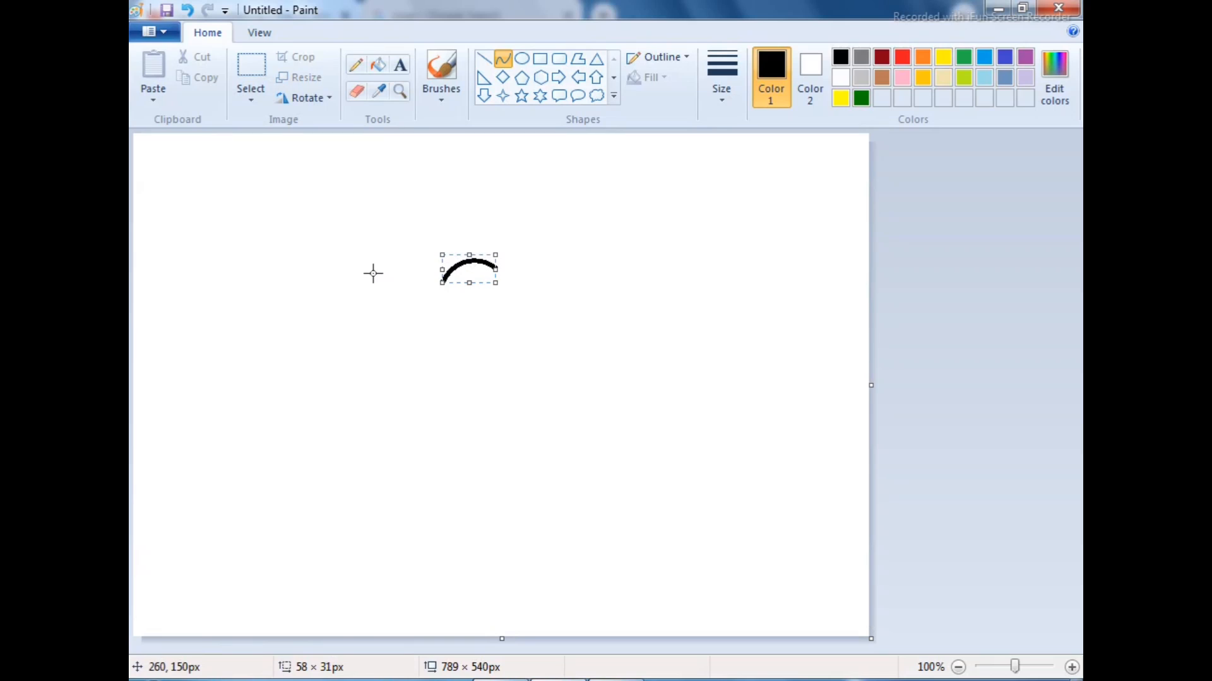
Draw a curve about 45 × 79 px for the back of the swan's head, continuing from the crown arc
left_click(501, 270)
left_click_drag(497, 266, 520, 314)
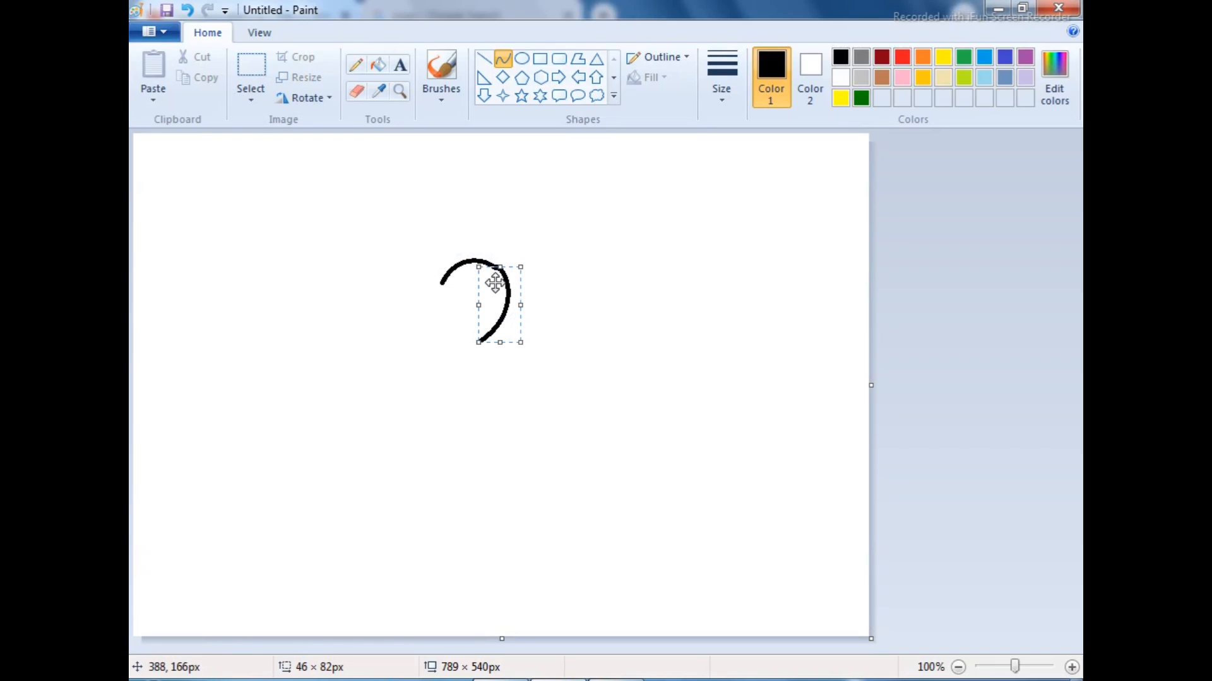
left_click_drag(478, 267, 481, 271)
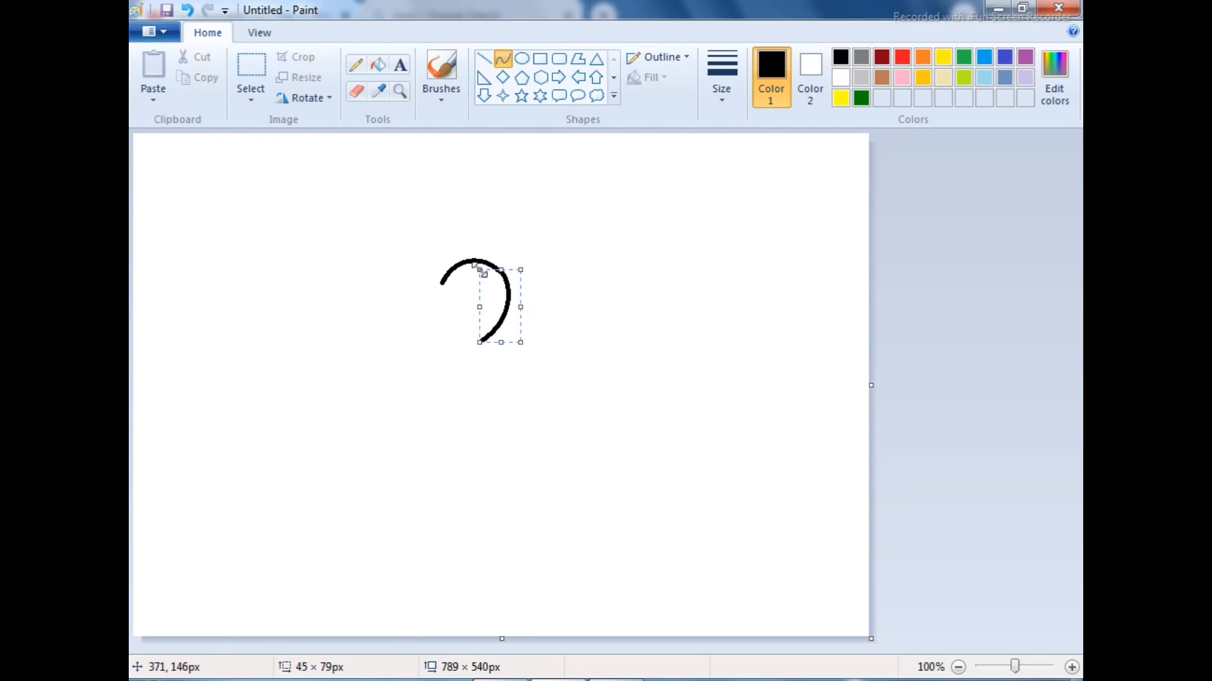
left_click(418, 359)
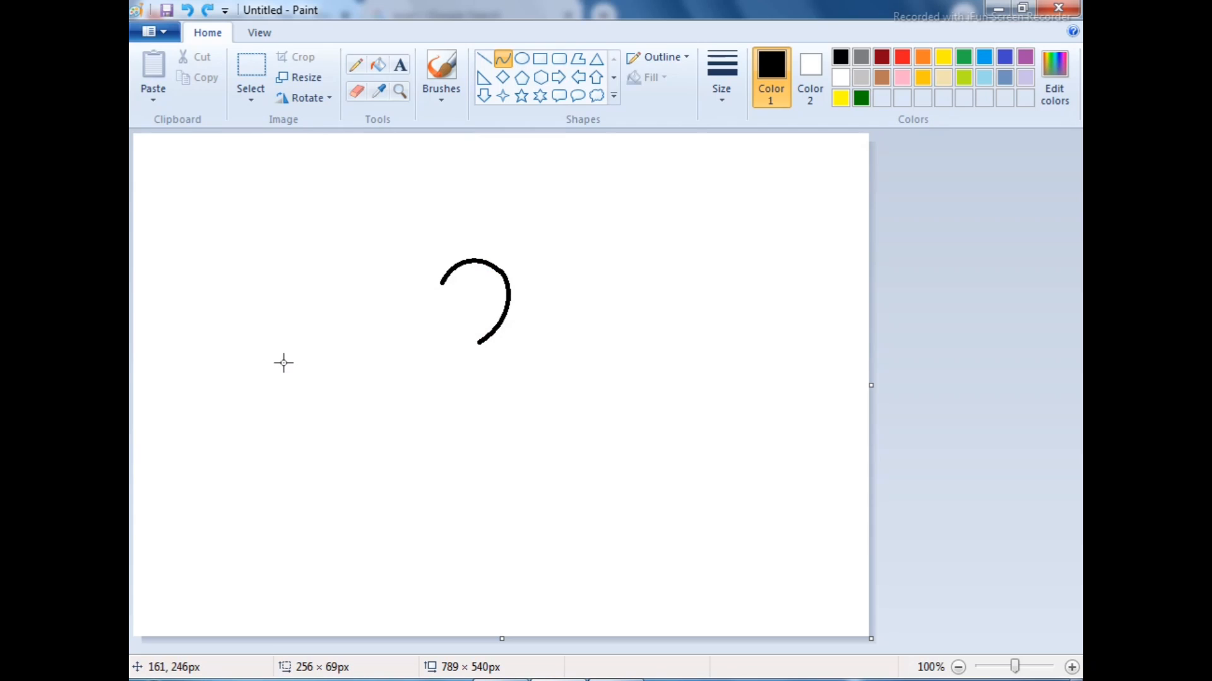
Draw a straight line about 100 × 117 px for the back of the neck and a small arched curve for the head's underside
left_click_drag(479, 342, 389, 448)
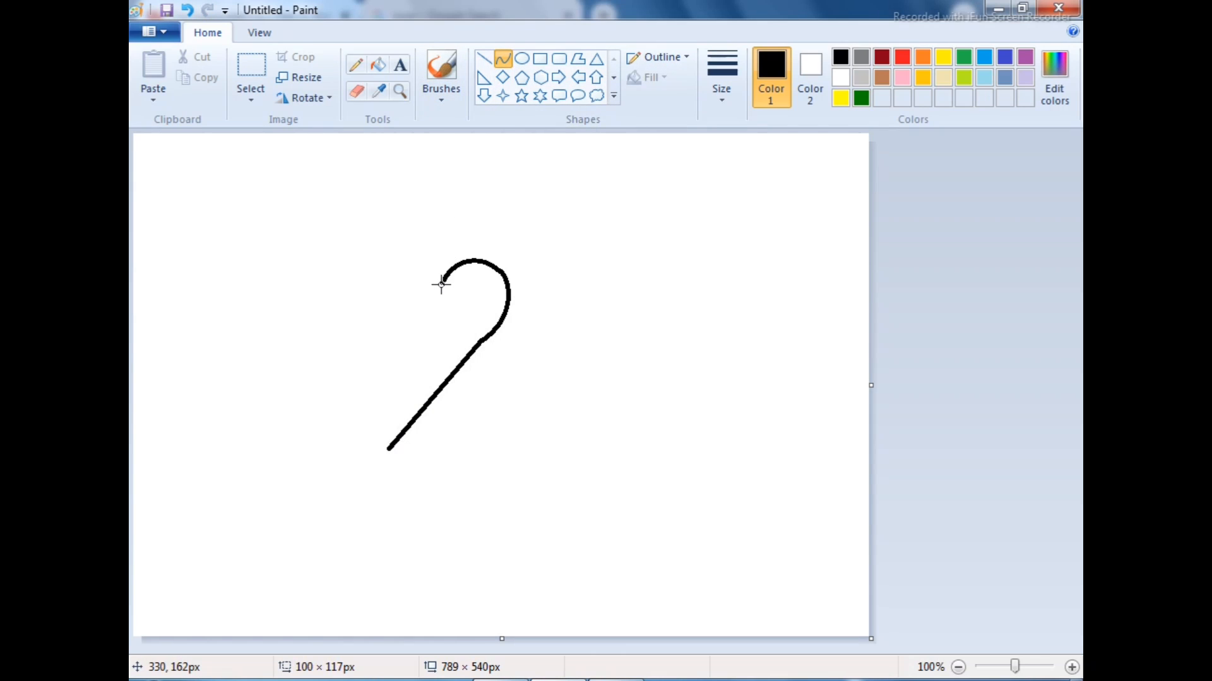
left_click_drag(441, 284, 487, 290)
left_click(469, 275)
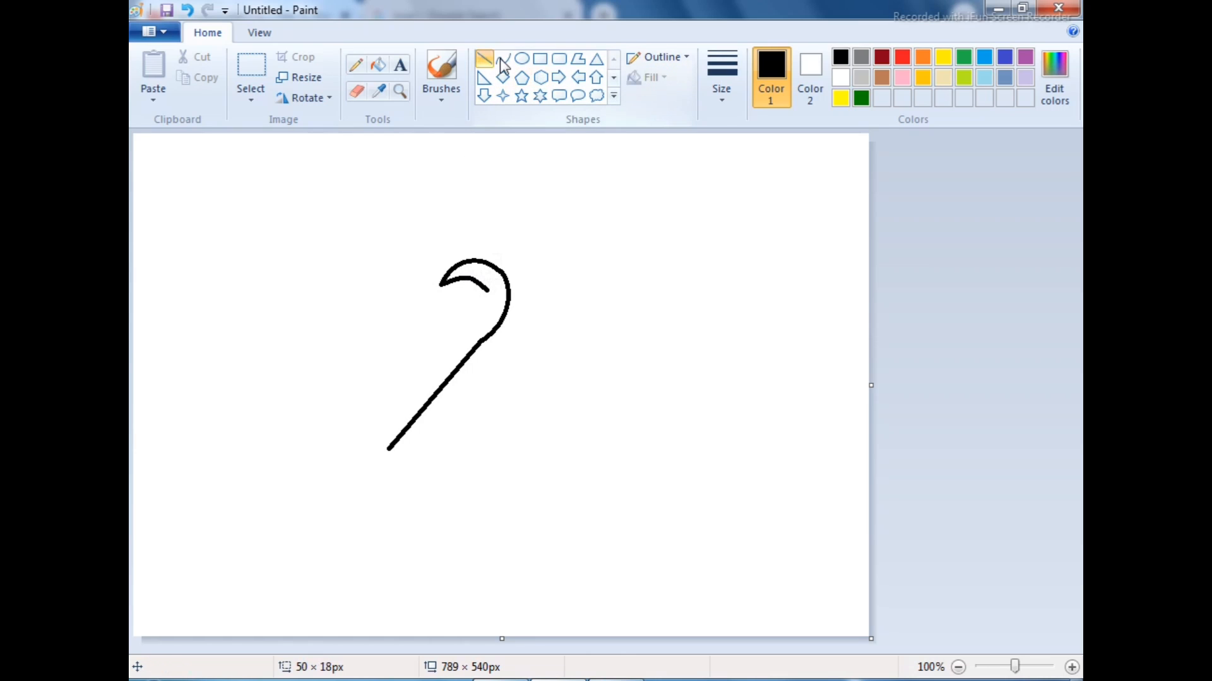
key("ctrl+z")
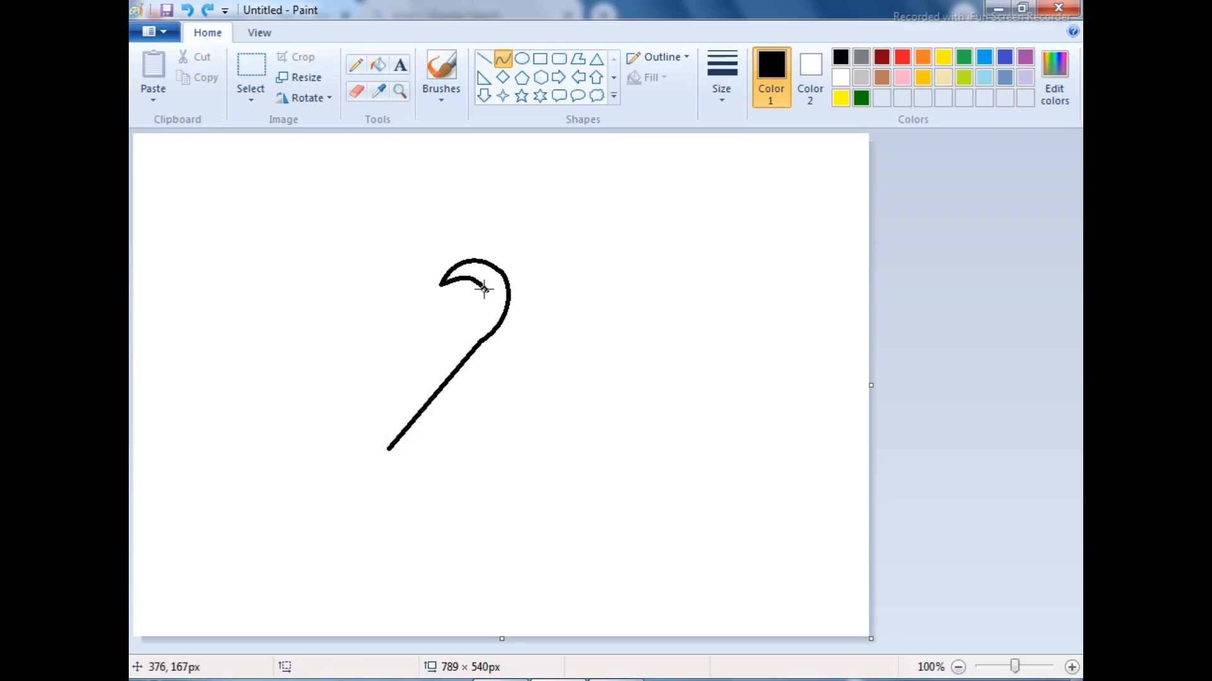
Draw the front line of the neck, about 163 × 180 px, and bend its upper end to follow the head
left_click_drag(483, 289, 333, 455)
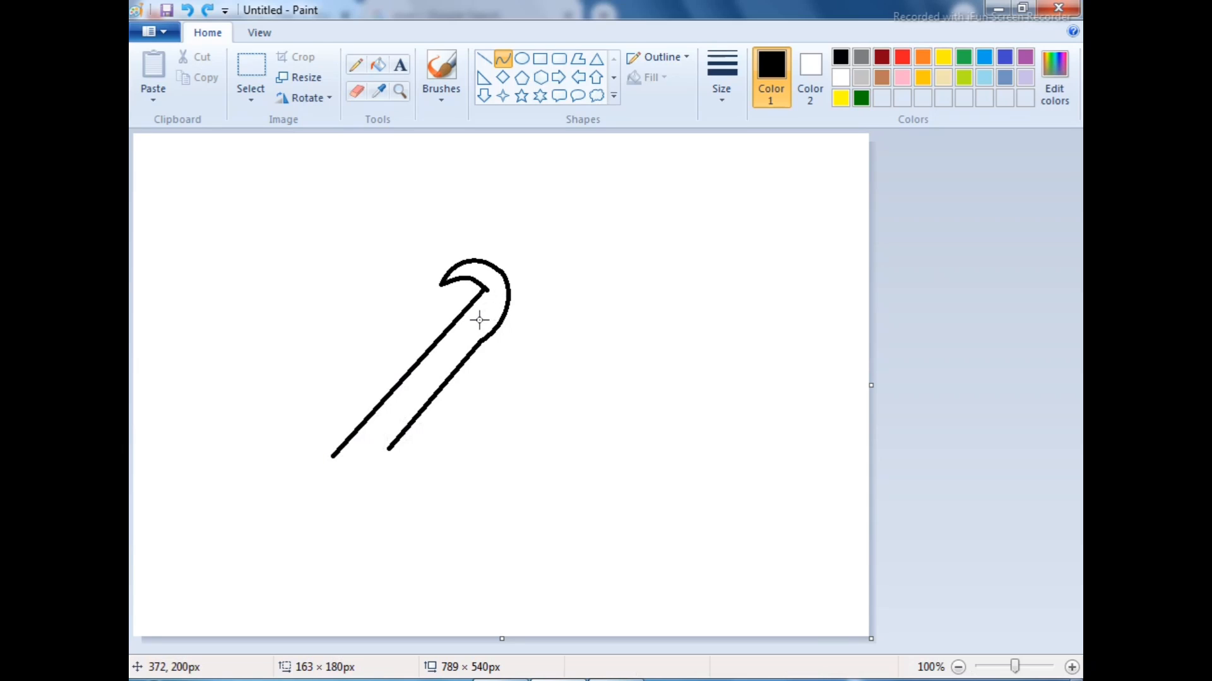
left_click_drag(451, 319, 501, 291)
left_click(307, 288)
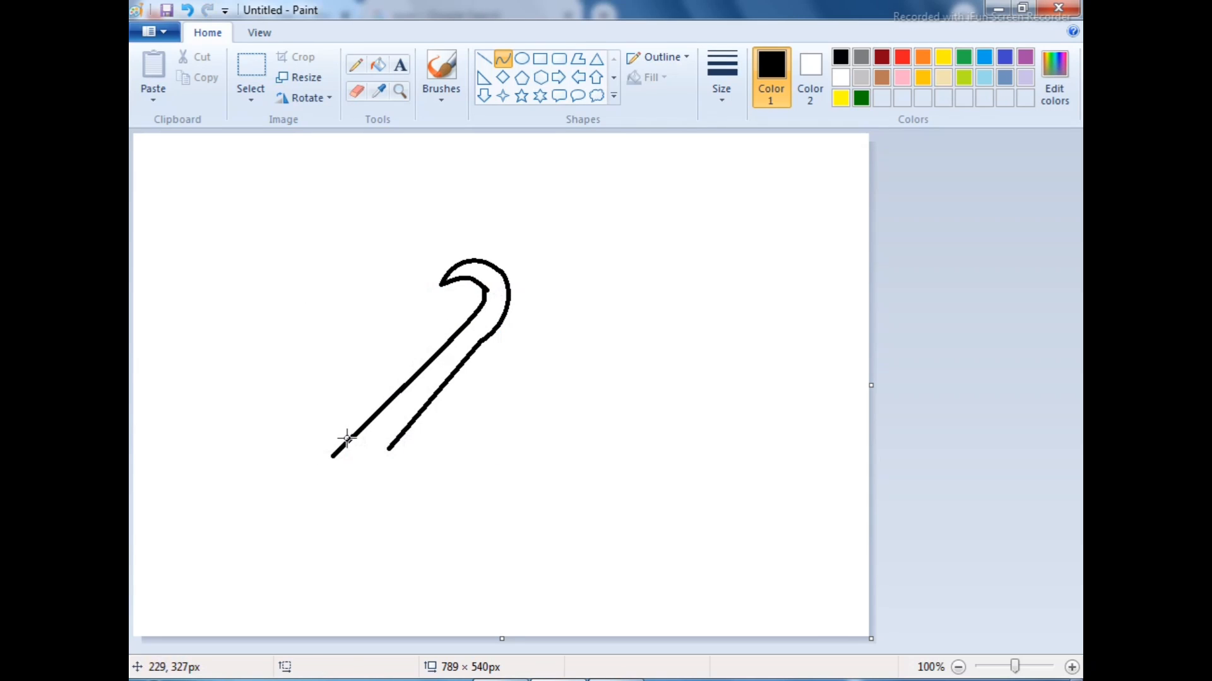
Draw a wide bowl-shaped curve about 436 × 175 px from the neck's base for the breast and belly
mouse_move(358, 435)
left_mouse_down()
mouse_move(633, 446)
mouse_move(694, 430)
mouse_move(693, 441)
left_mouse_up()
mouse_move(357, 555)
left_mouse_down()
mouse_move(284, 573)
mouse_move(538, 551)
mouse_move(619, 598)
left_mouse_up()
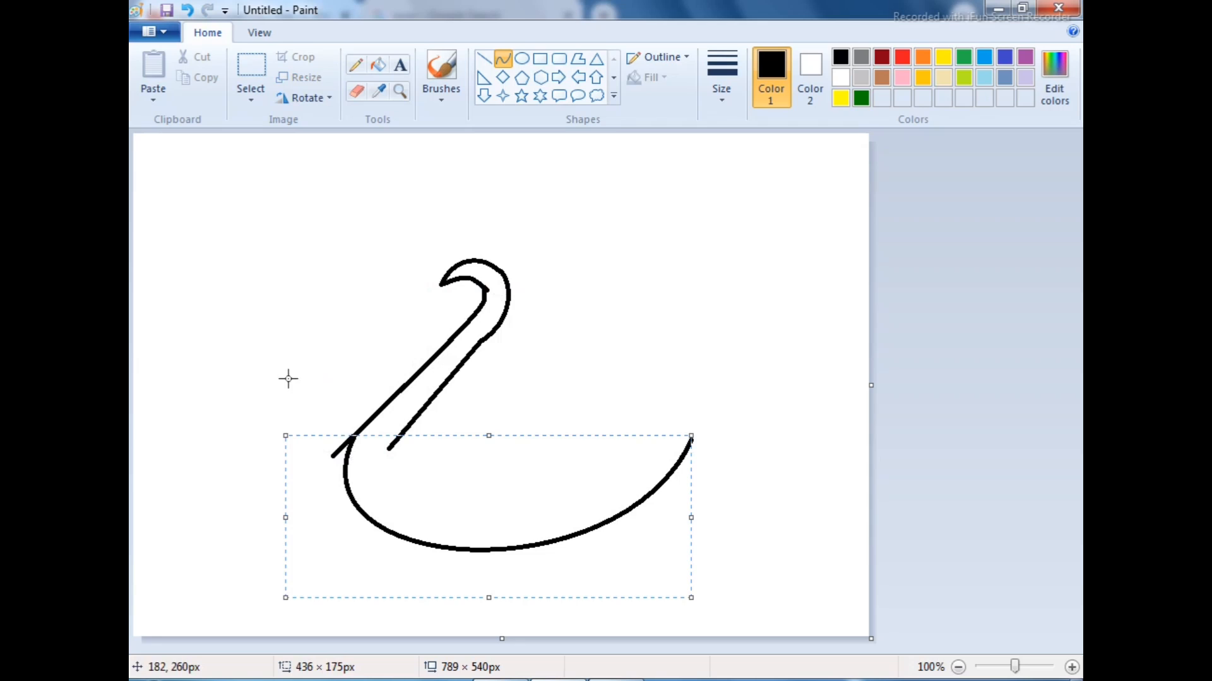
left_click(274, 368)
Erase the stub of the front neck line that sticks out past the breast curve
left_click(357, 92)
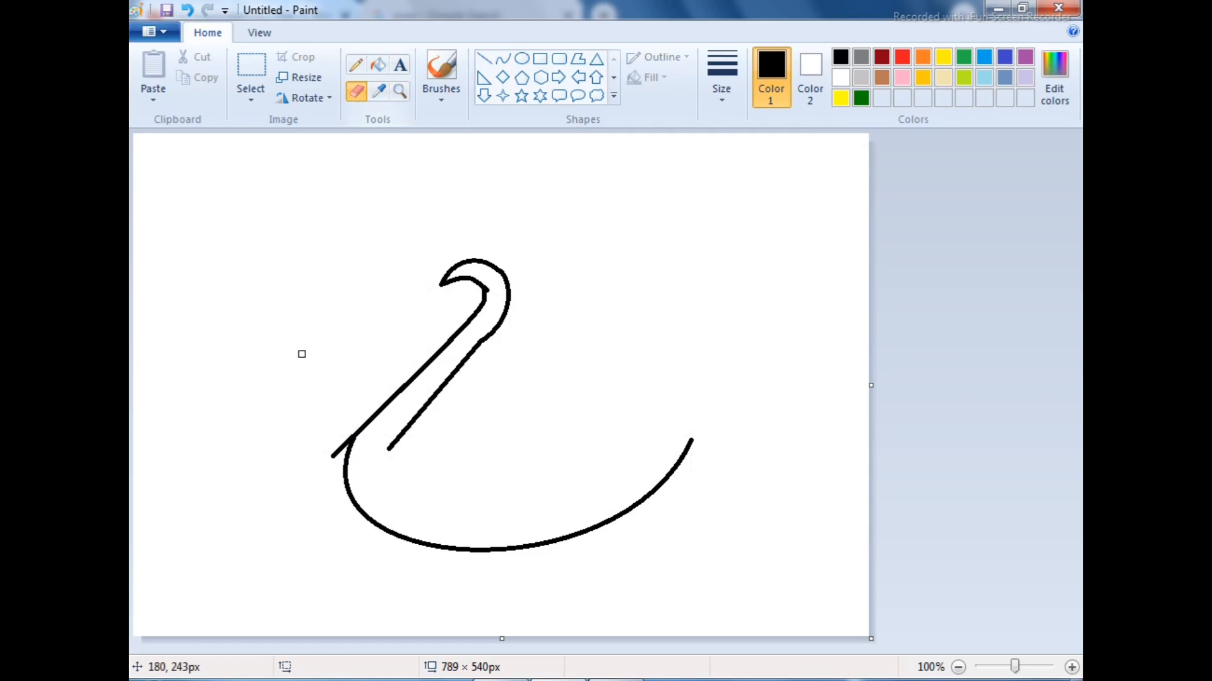
key("ctrl+z")
left_click(402, 90)
left_click(360, 178)
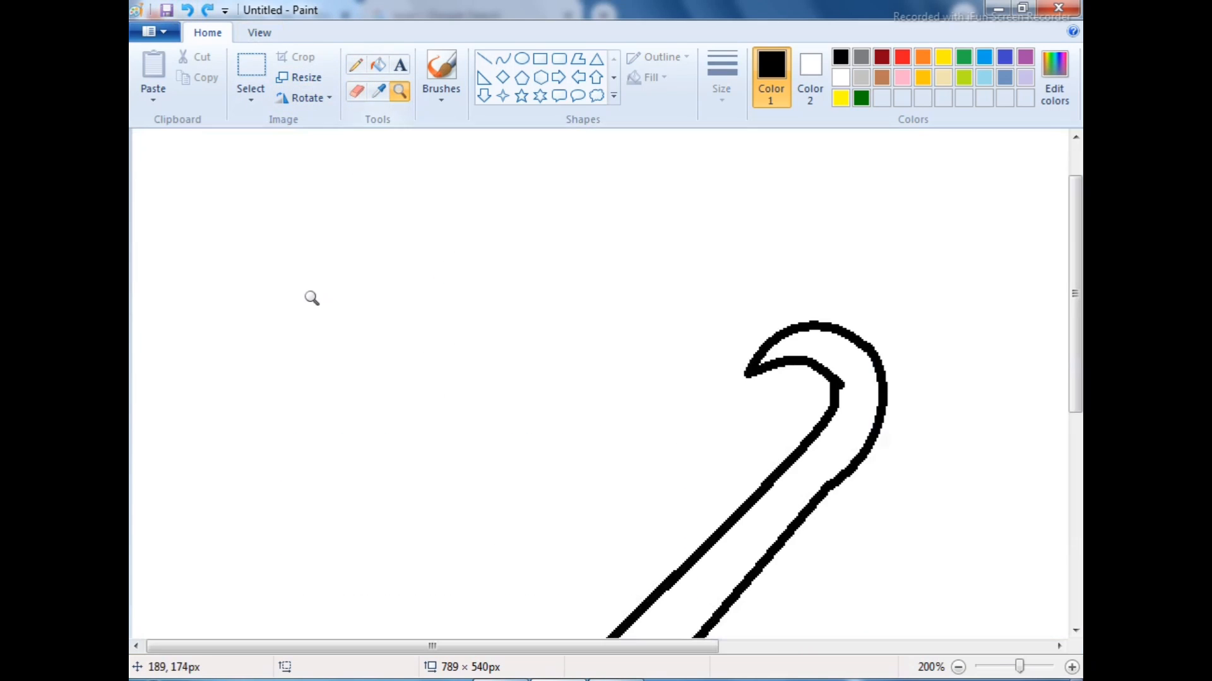
left_click_drag(1081, 256, 1081, 409)
left_click(354, 92)
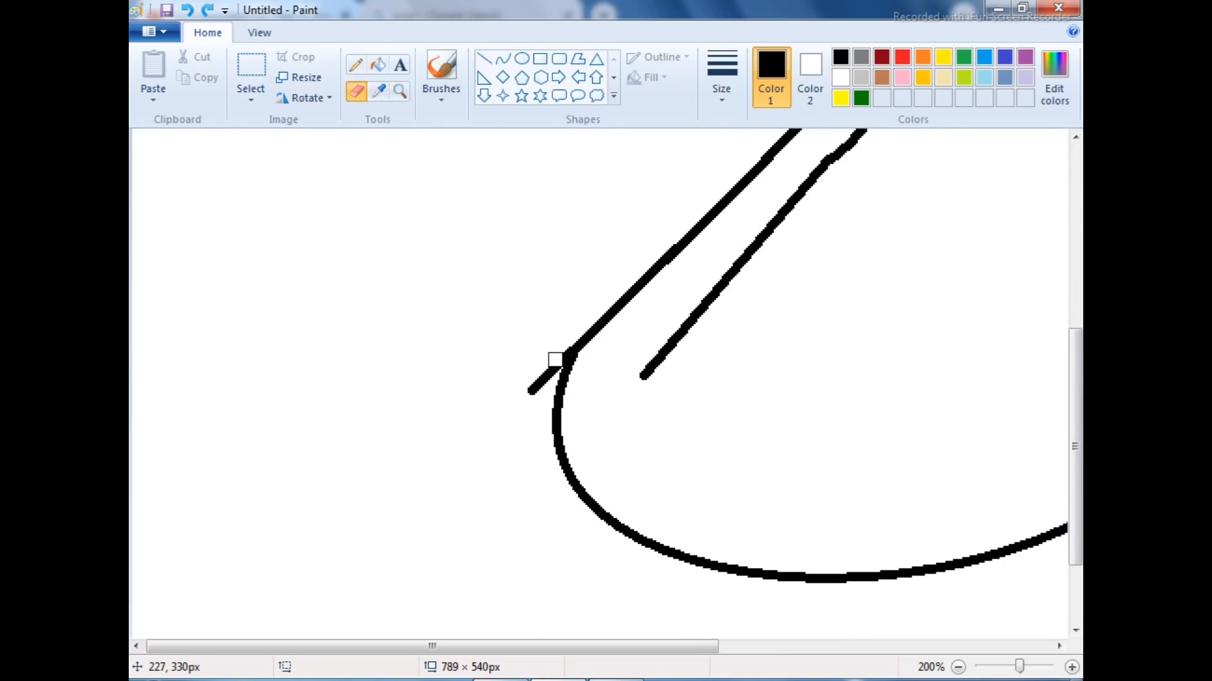
mouse_move(556, 359)
left_mouse_down()
mouse_move(522, 392)
mouse_move(551, 365)
left_mouse_up()
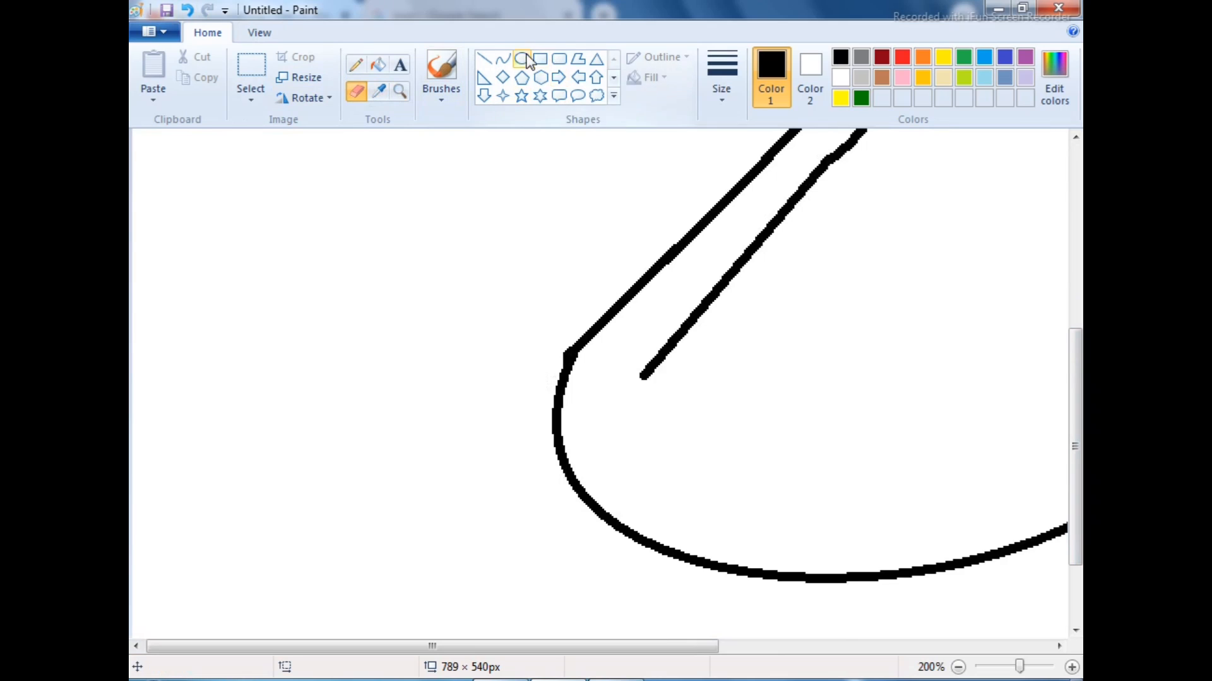
Try a small curve at the joint between neck and breast, and trim the joint's rough corner with the eraser
left_click(503, 59)
mouse_move(571, 347)
left_mouse_down()
mouse_move(536, 374)
mouse_move(557, 395)
mouse_move(573, 349)
mouse_move(559, 373)
mouse_move(571, 347)
mouse_move(565, 355)
left_mouse_up()
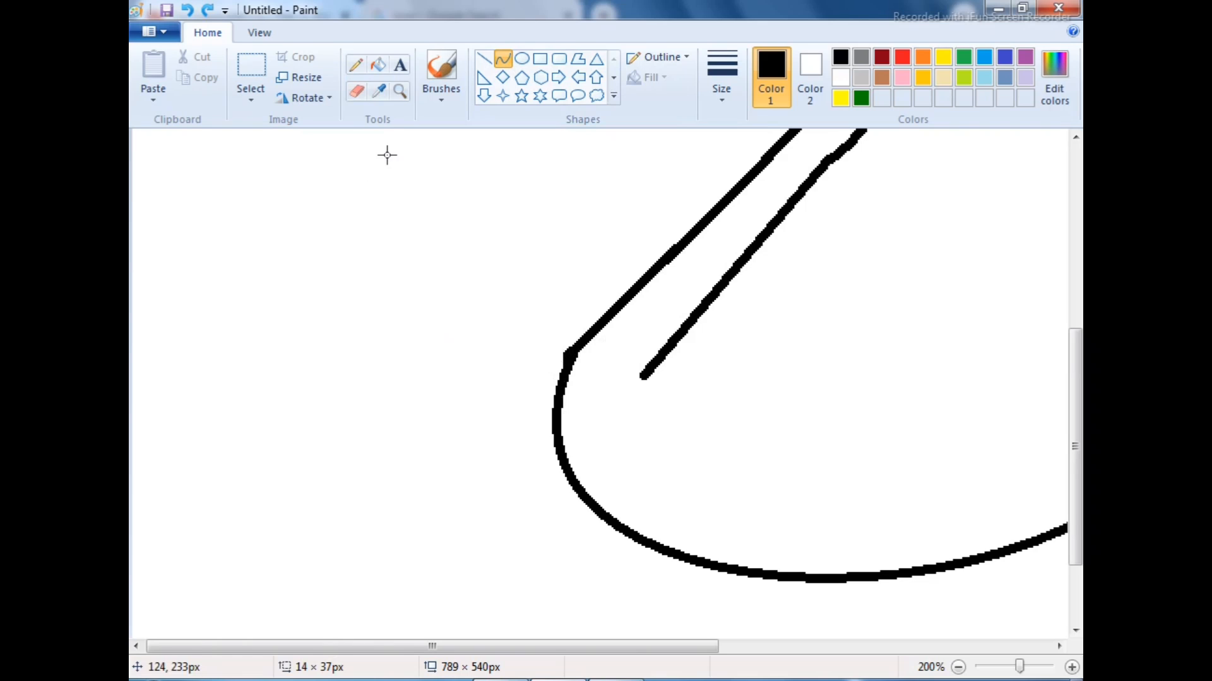
left_click(356, 91)
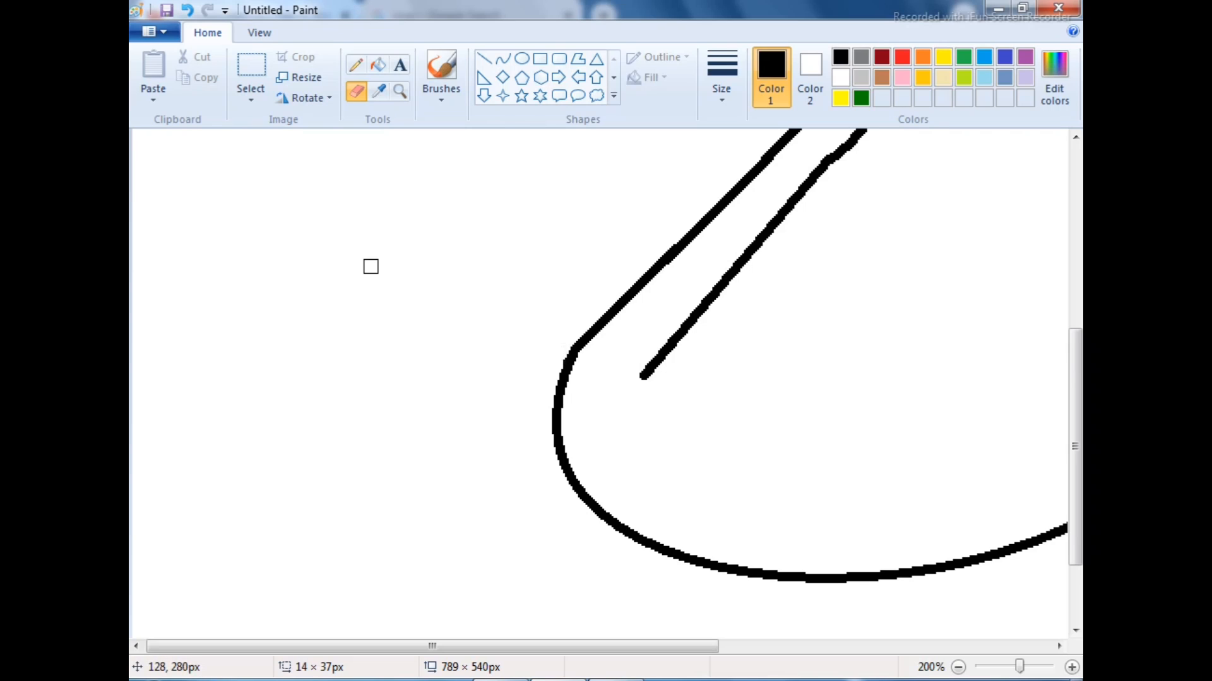
left_click(399, 91)
right_click(549, 210)
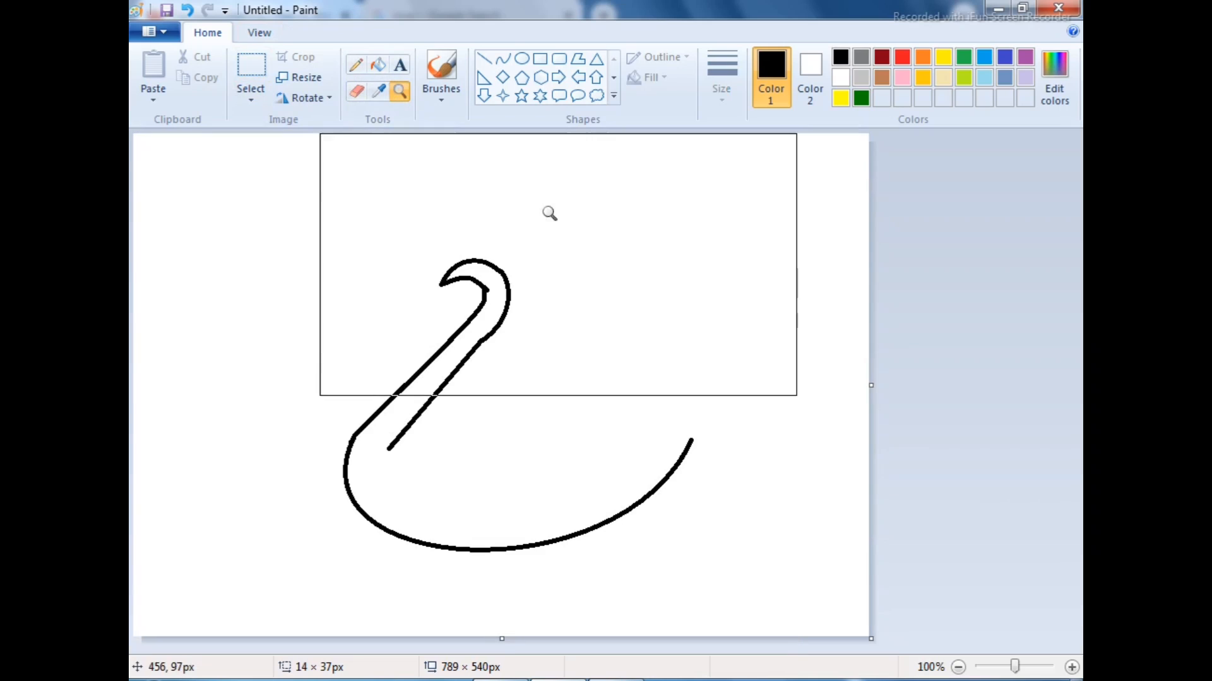
Trim the stray neck line ends with the eraser and draw an arched back curve about 307 px wide to the tail
left_click(356, 91)
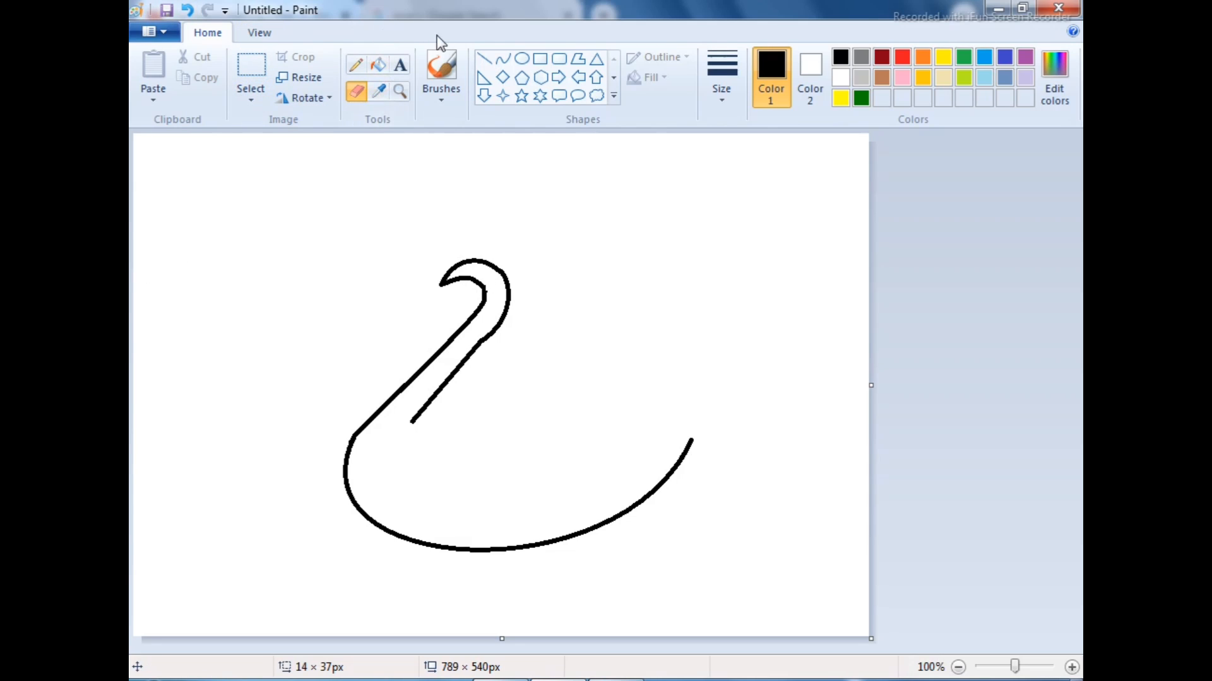
left_click(501, 60)
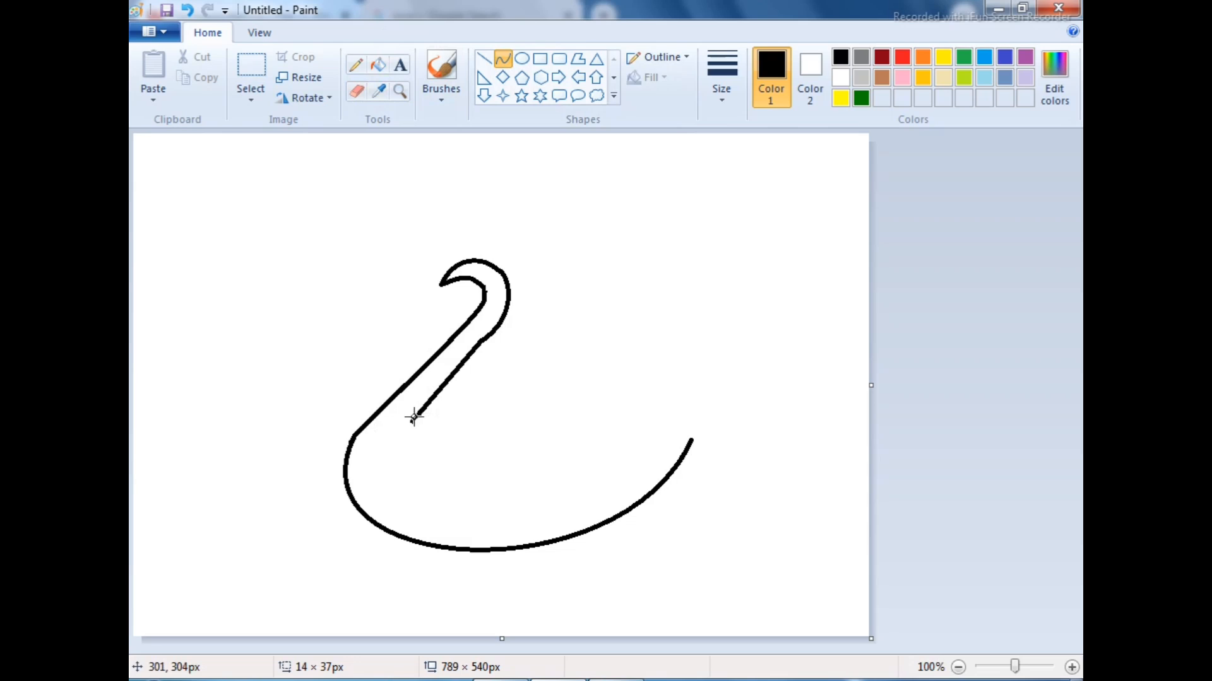
left_click_drag(413, 419, 701, 436)
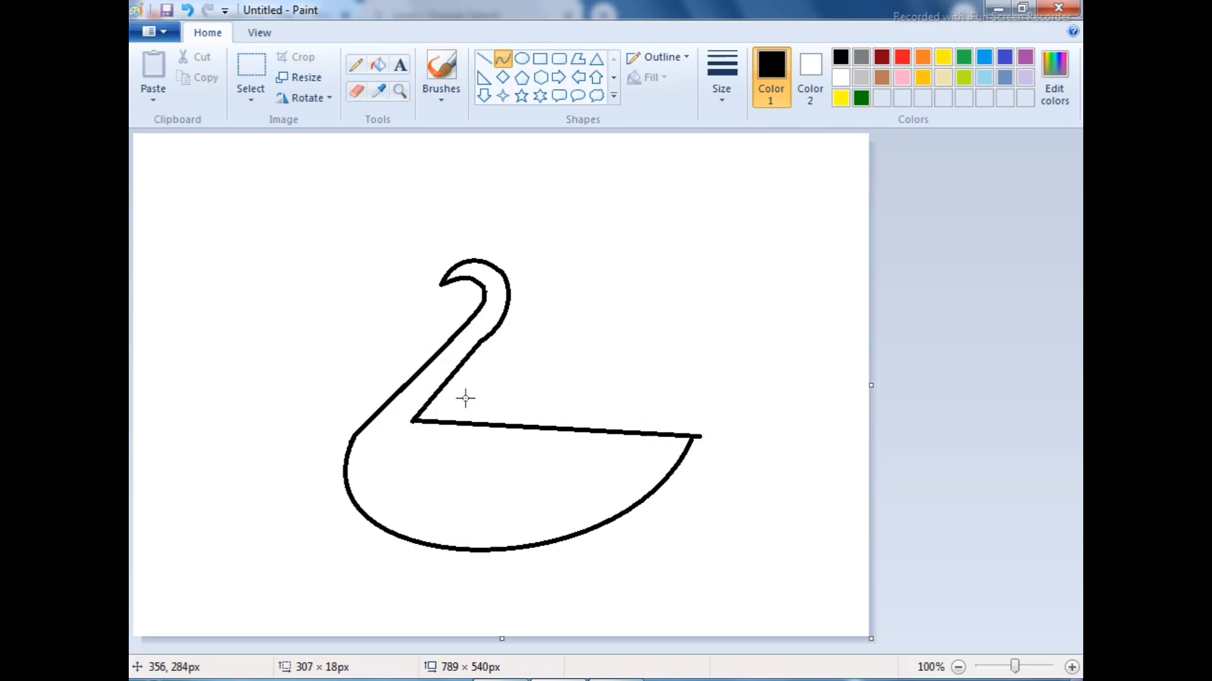
left_click_drag(465, 398, 557, 387)
left_click(216, 346)
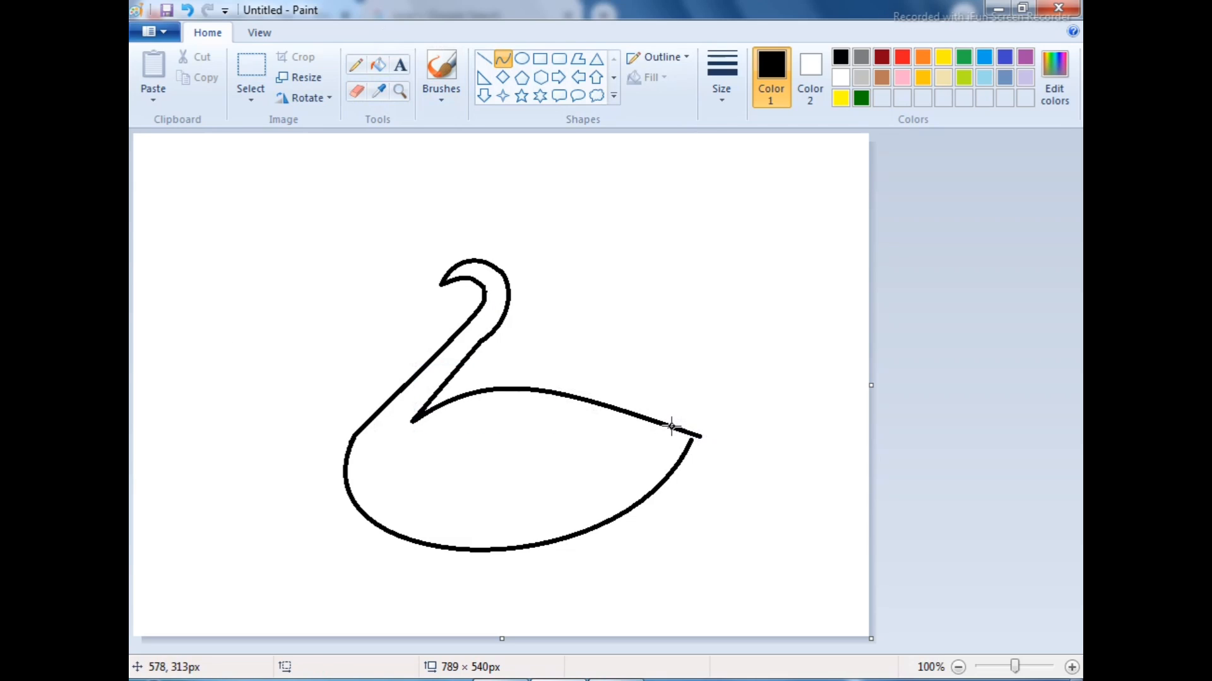
Draw a pointed tail at the rear of the body with two straight lines
left_click(484, 59)
mouse_move(680, 430)
left_mouse_down()
mouse_move(737, 435)
mouse_move(677, 466)
left_mouse_up()
left_click(269, 392)
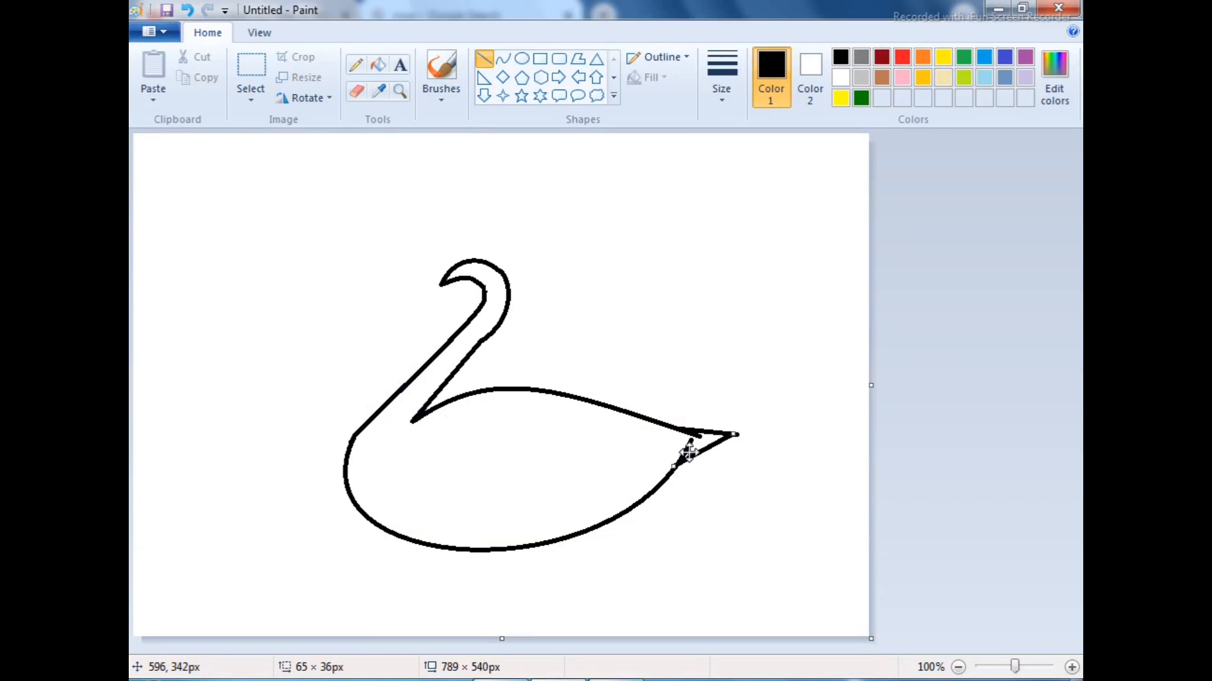
left_click_drag(689, 453, 662, 482)
left_click(583, 450)
left_click(593, 458)
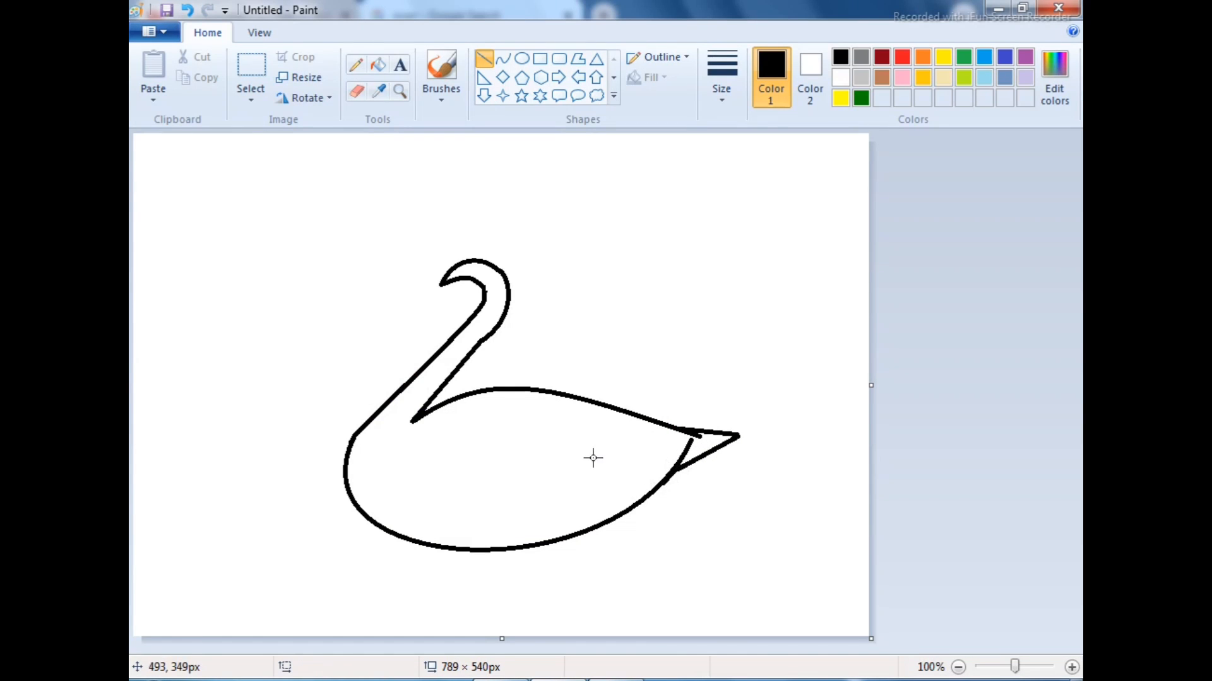
Erase the overlapping line ends inside the tail and tidy its joint with the belly curve
left_click(356, 92)
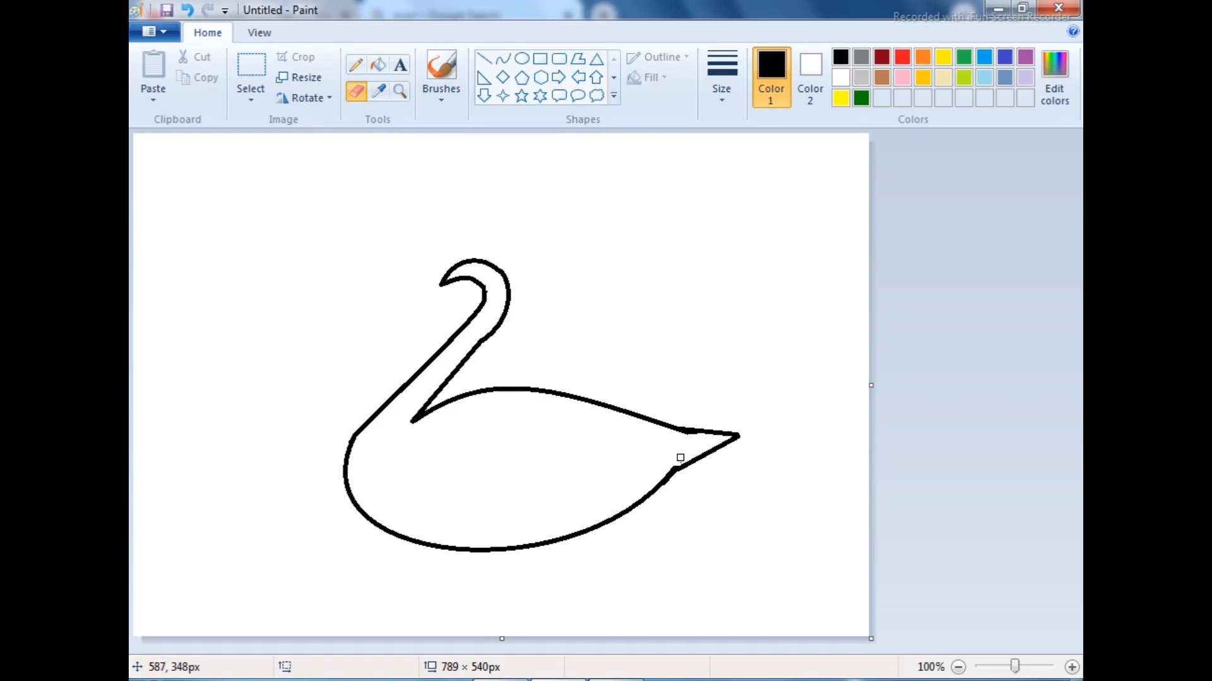
left_click(401, 99)
left_click(490, 220)
left_click_drag(1076, 222, 1077, 422)
left_click(351, 94)
left_click_drag(968, 367, 965, 372)
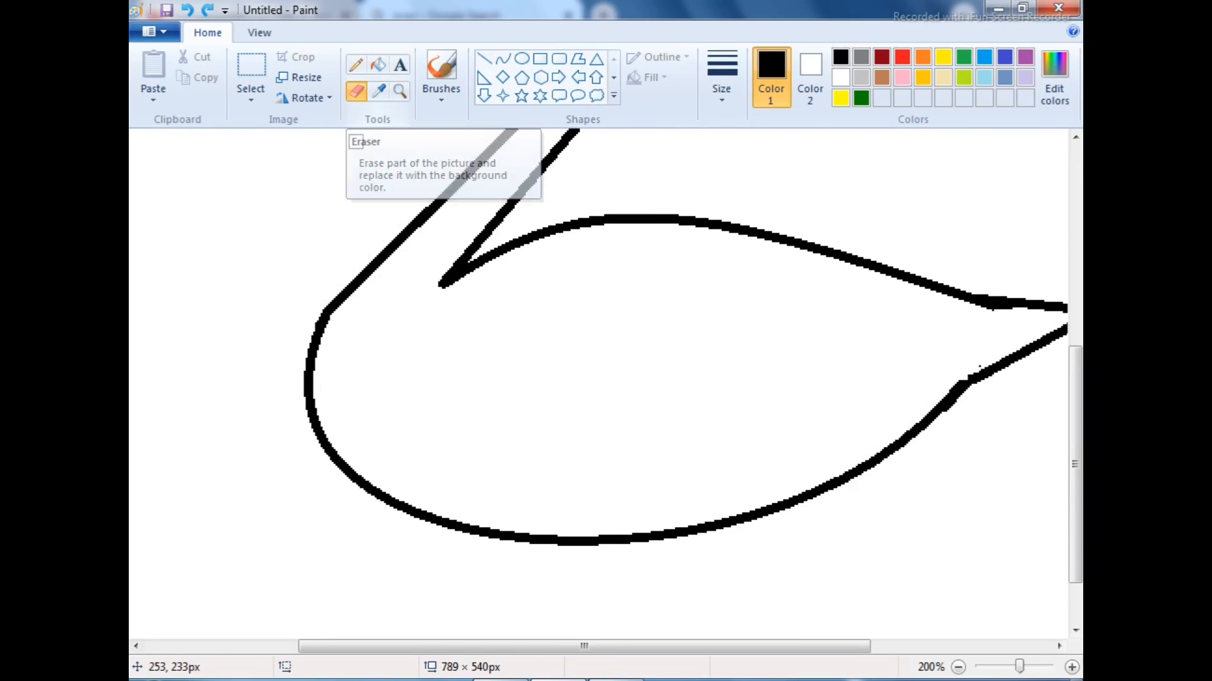
Draw an S-shaped wing curve about 213 × 53 px inside the body
left_click(503, 59)
left_click_drag(485, 347, 881, 330)
left_click(578, 258)
left_click_drag(732, 269, 726, 353)
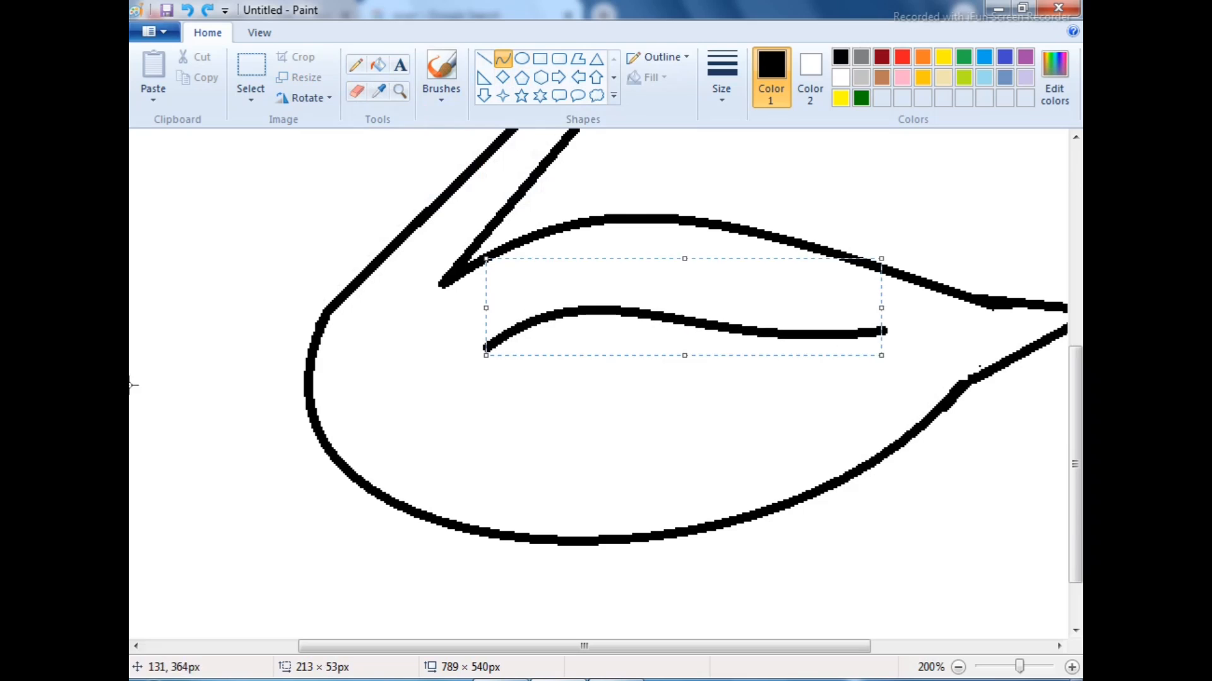
left_click(400, 91)
right_click(440, 265)
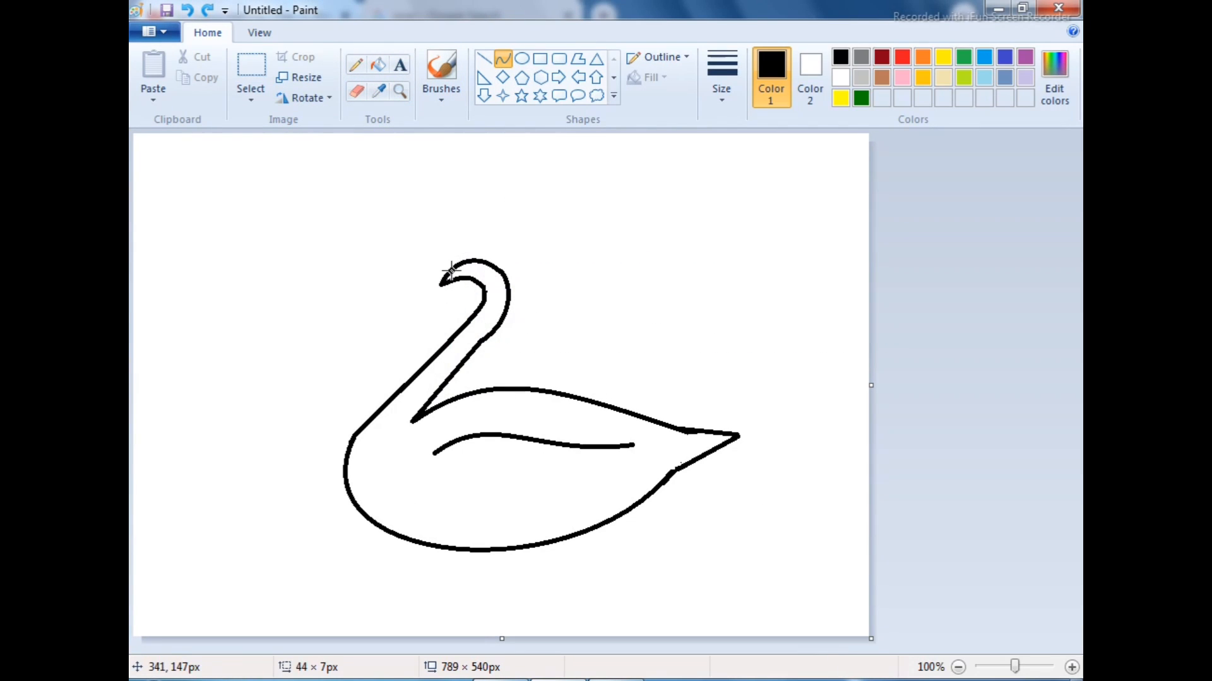
Draw a small pointed beak at the front of the head with two curves, the upper one about 34 × 14 px
left_click_drag(450, 270, 421, 279)
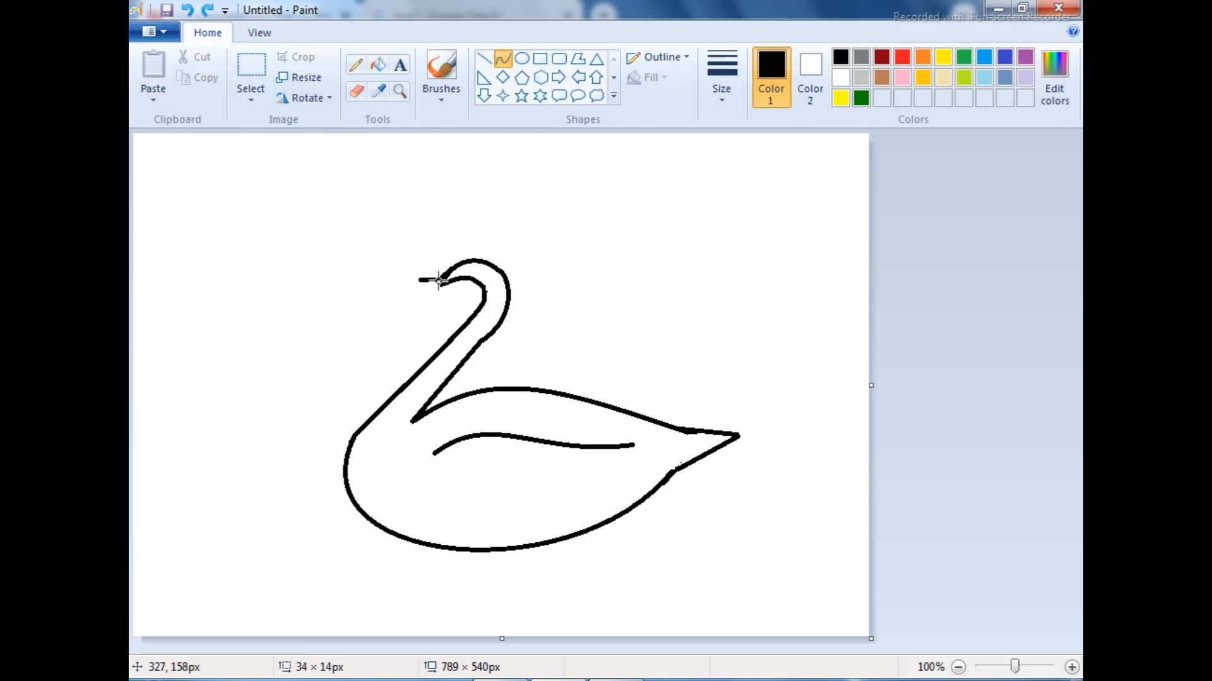
mouse_move(430, 280)
left_mouse_down()
mouse_move(453, 287)
mouse_move(445, 275)
mouse_move(439, 285)
left_mouse_up()
left_click(445, 275)
left_click(509, 155)
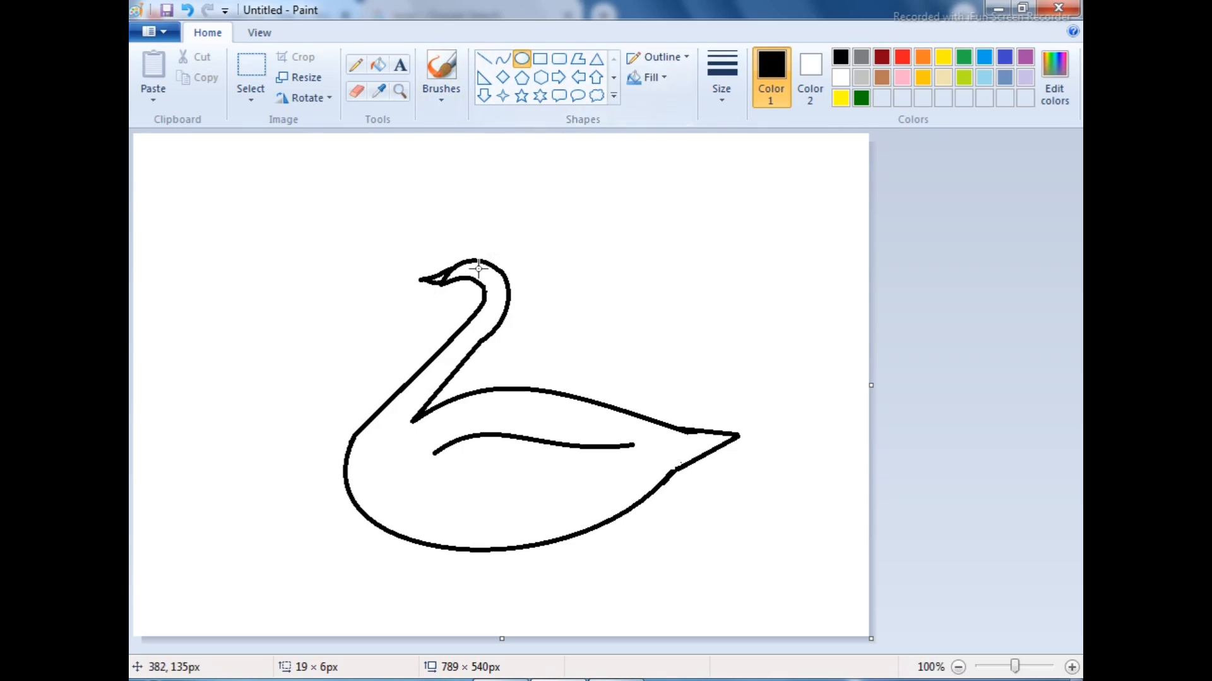
Paint a black dot on the head for the eye with a thick brush
left_click(441, 70)
left_click(722, 77)
left_click(765, 203)
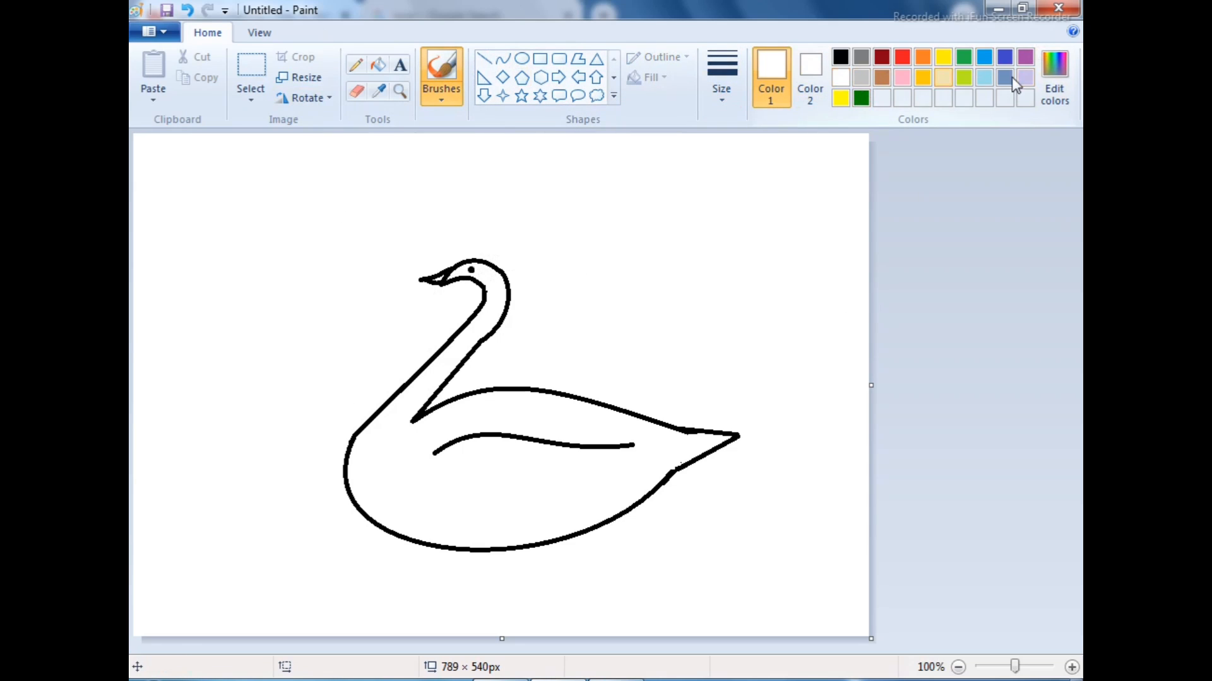
Define a custom light gray (RGB 229, 229, 229) and fill the swan's body with it
left_click(1054, 77)
left_click(793, 264)
left_click(425, 474)
left_click(378, 64)
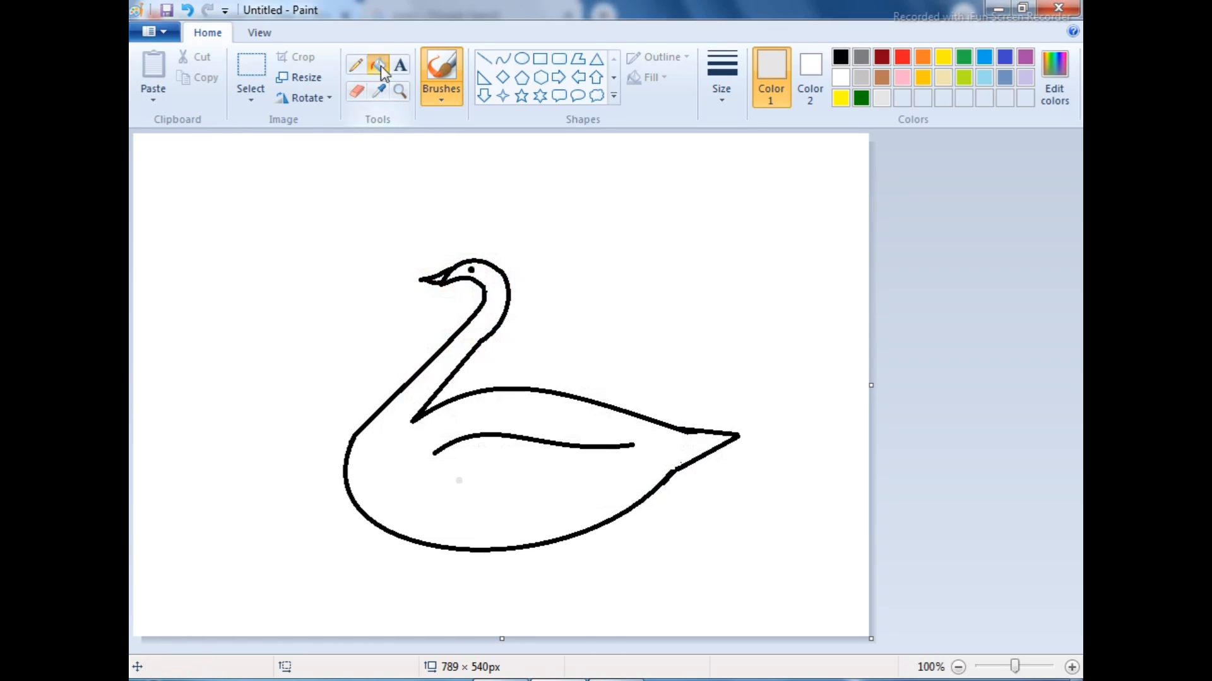
left_click(506, 466)
Define a slightly lighter custom gray and refill the swan's body with it
left_click(1054, 77)
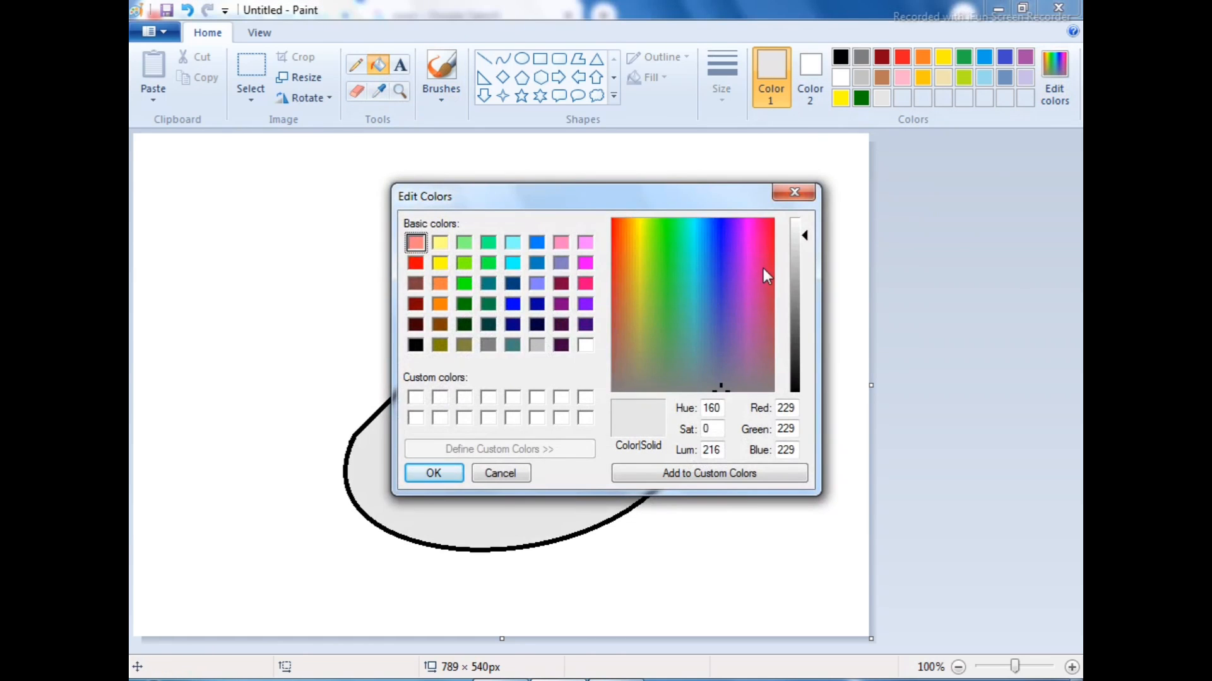
left_click(800, 232)
left_click(434, 474)
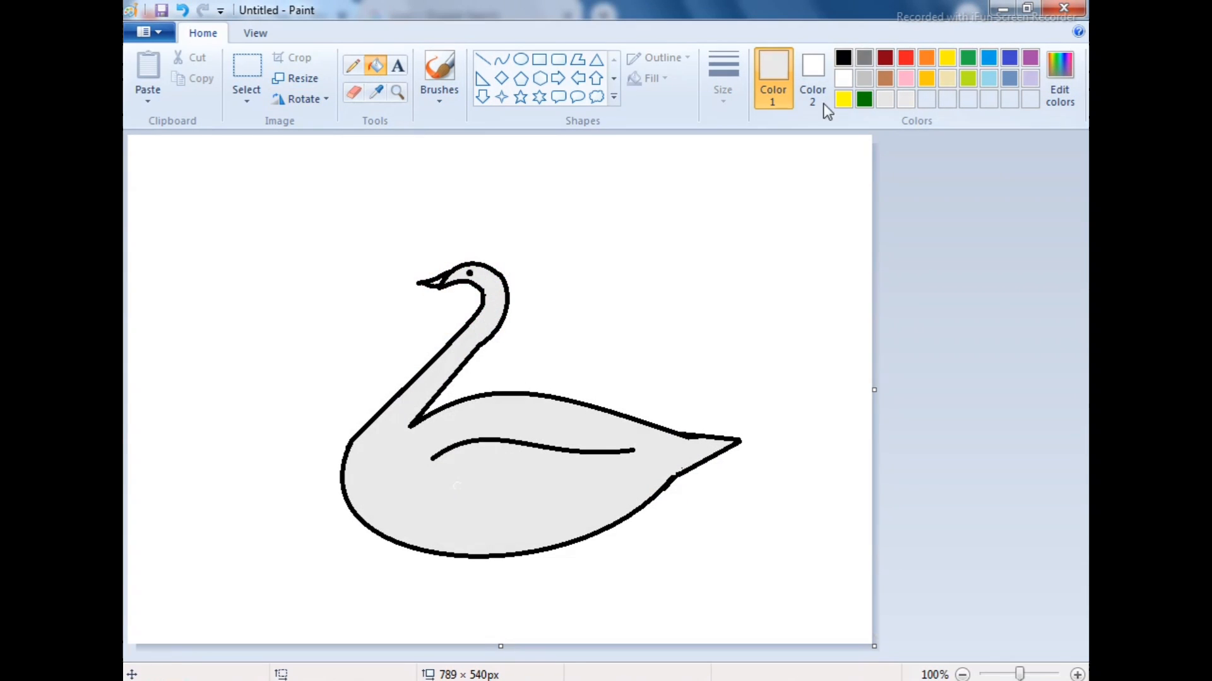
Fill the swan's body with black
left_click(843, 58)
left_click(465, 428)
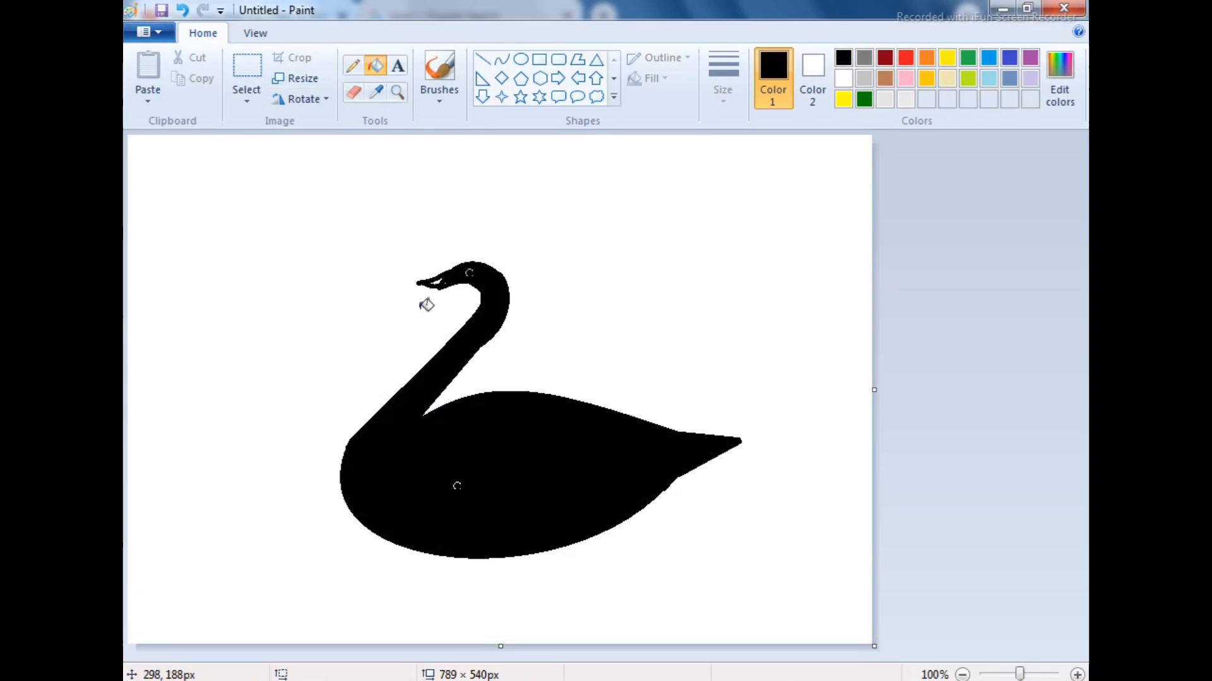
Fill the remaining white gaps in the swan's beak and eye with black
left_click(397, 93)
left_click(452, 353)
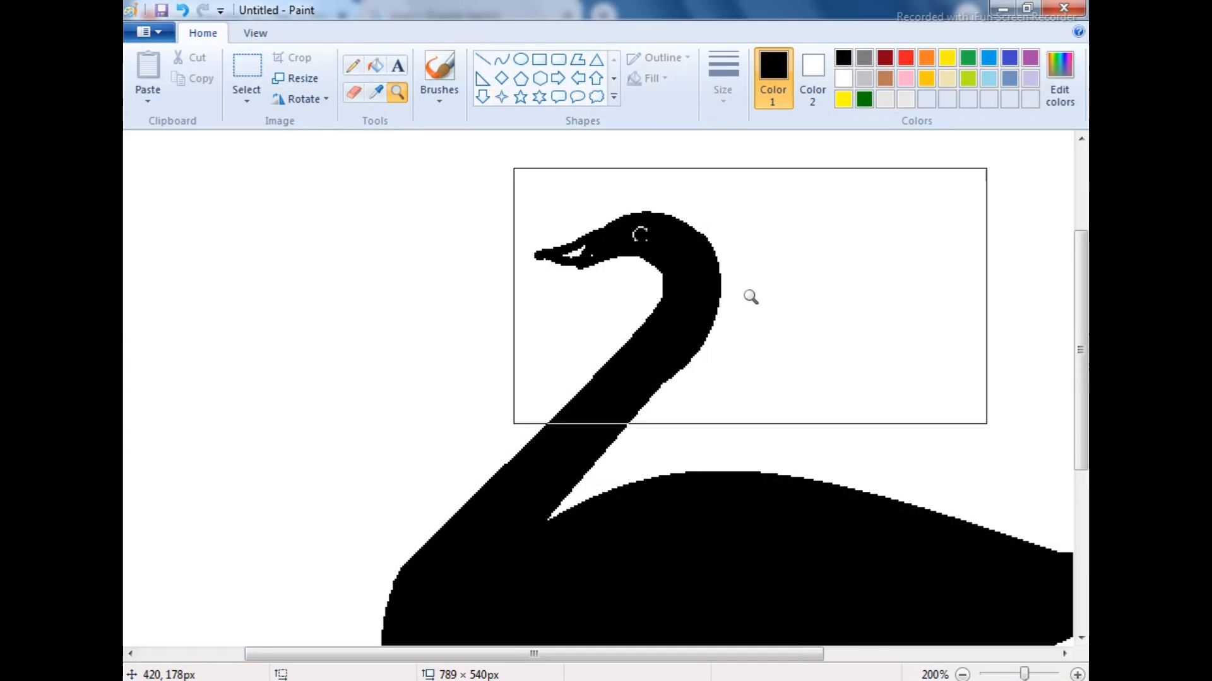
right_click(653, 295)
left_click(484, 312)
left_click(484, 312)
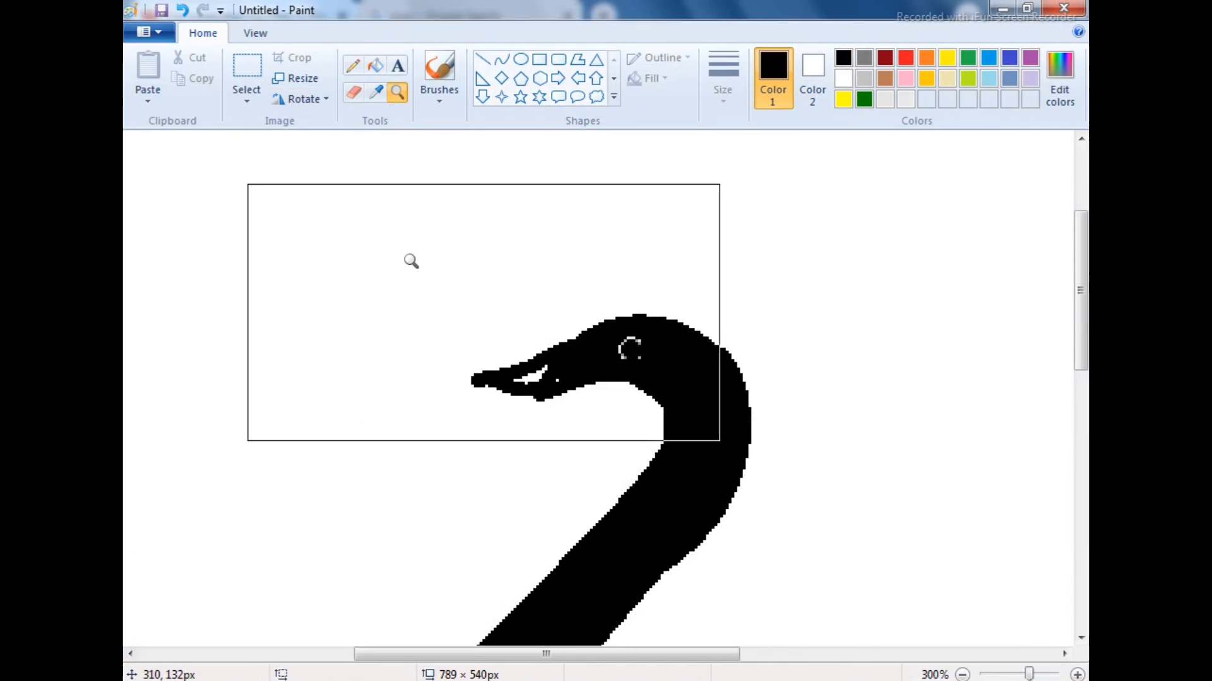
left_click(375, 65)
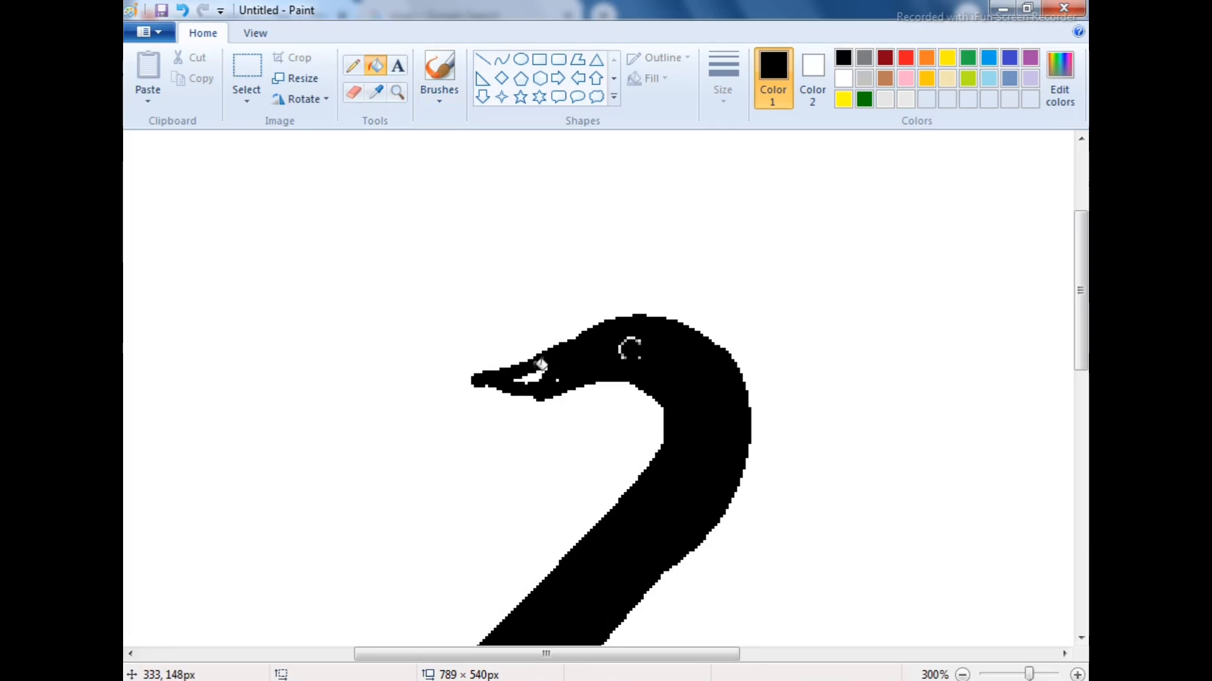
left_click(537, 375)
left_click(353, 92)
scroll(634, 352, "down", 5)
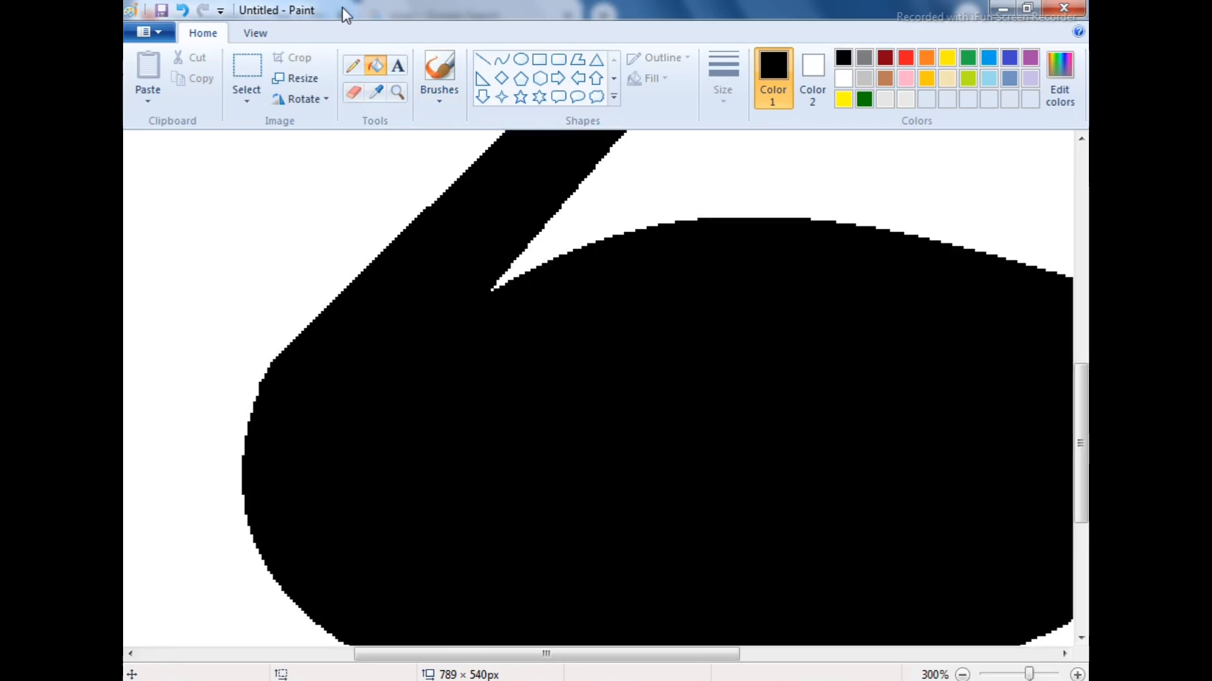
left_click(404, 93)
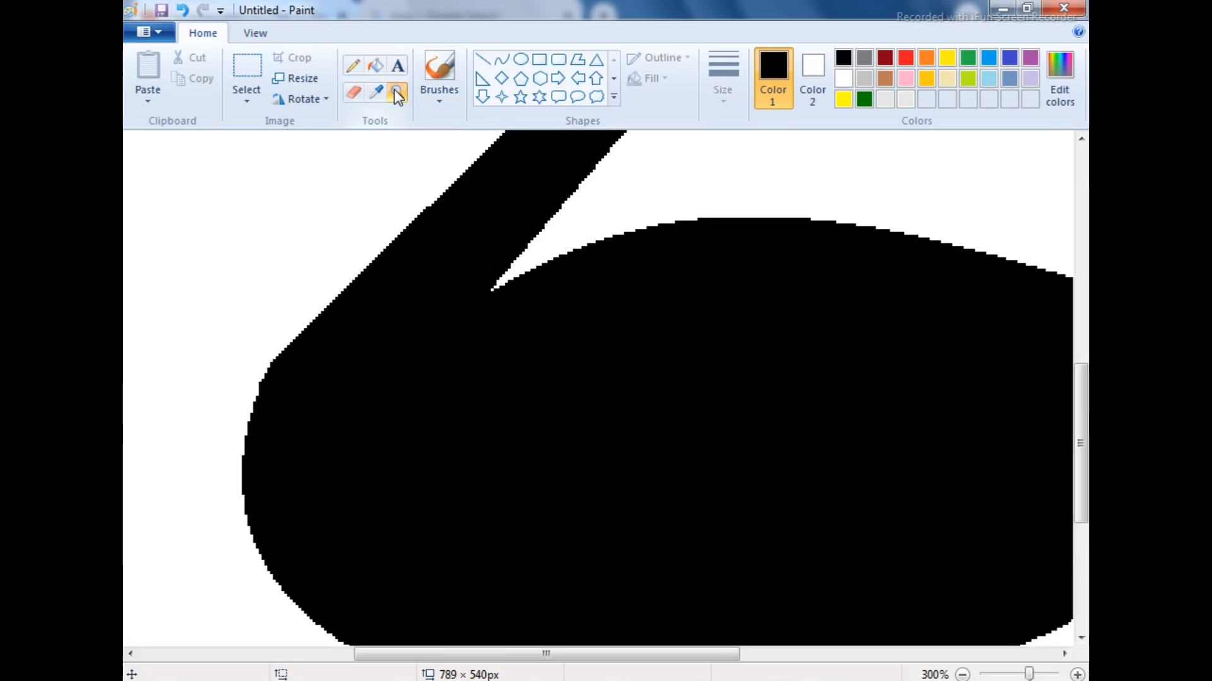
right_click(619, 176)
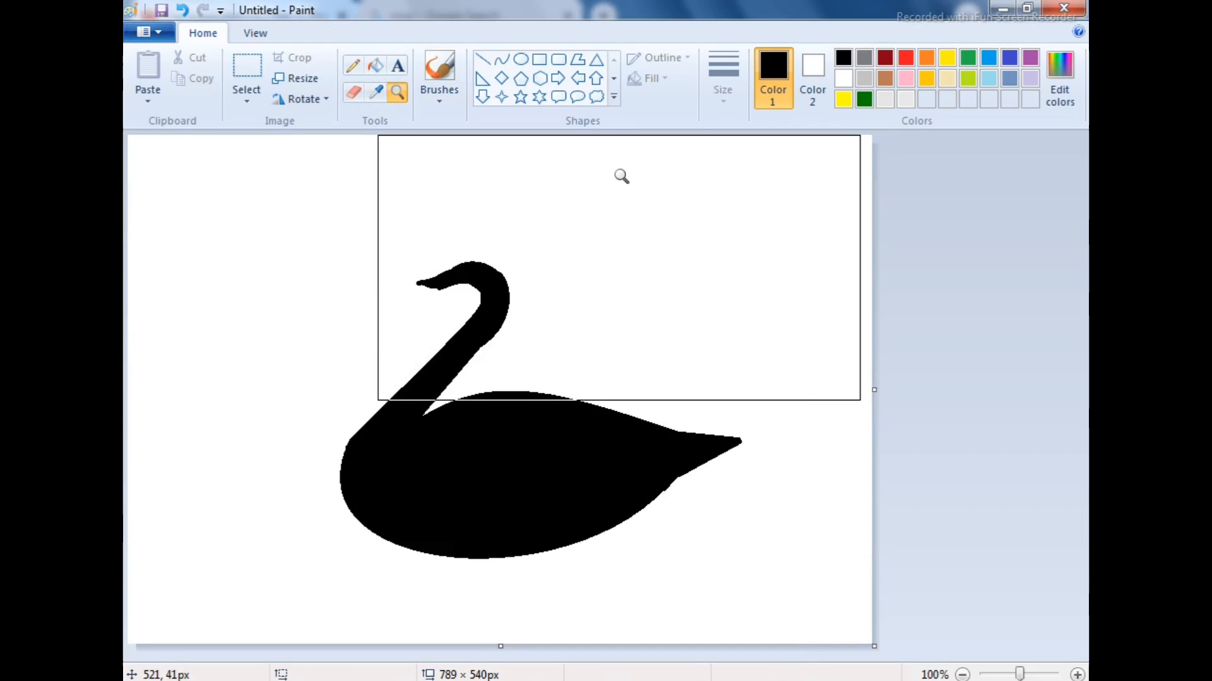
Select a rectangular area of about 587 × 423 px around the swan and open a second Paint window
left_click(247, 66)
left_click_drag(253, 195, 807, 594)
right_click(558, 680)
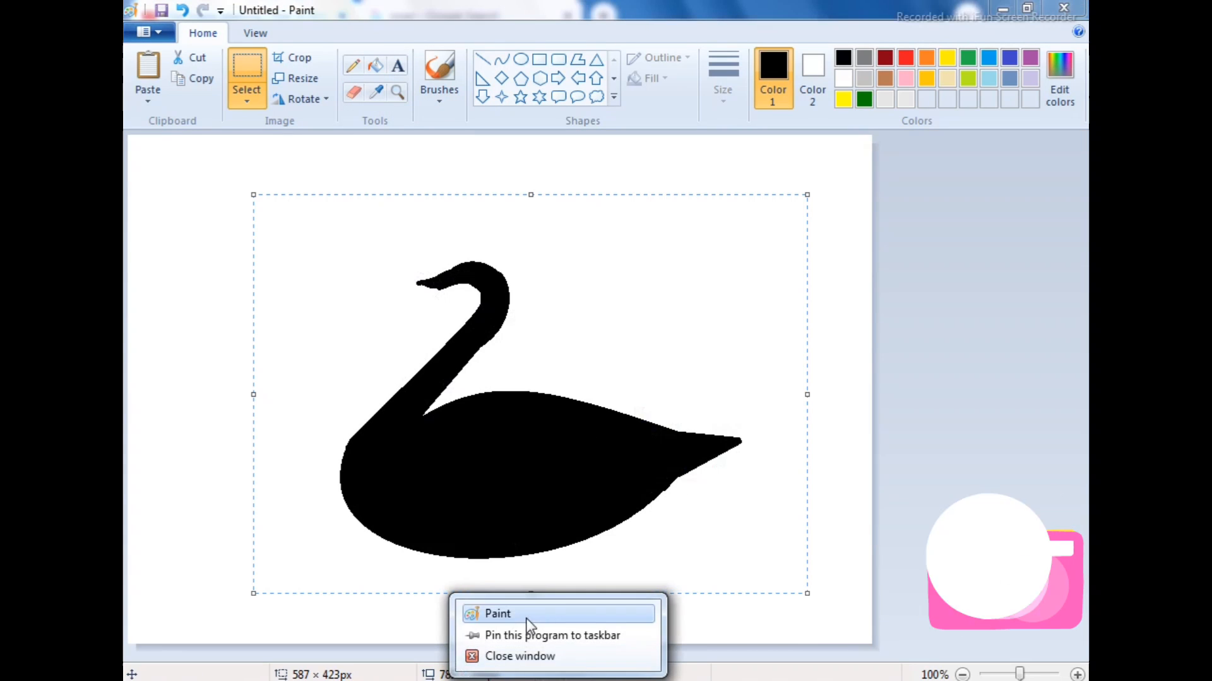
left_click(493, 610)
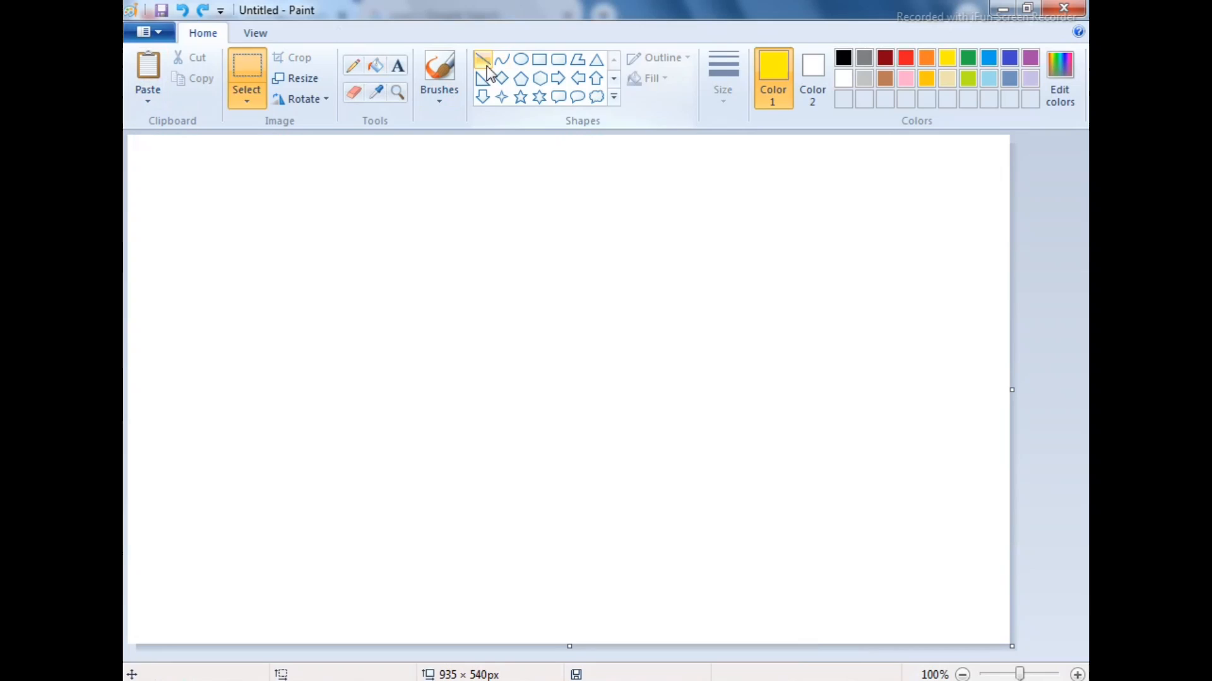
Draw a yellow diagonal line across the blank canvas's lower-right corner and fill that corner with yellow
left_click(486, 67)
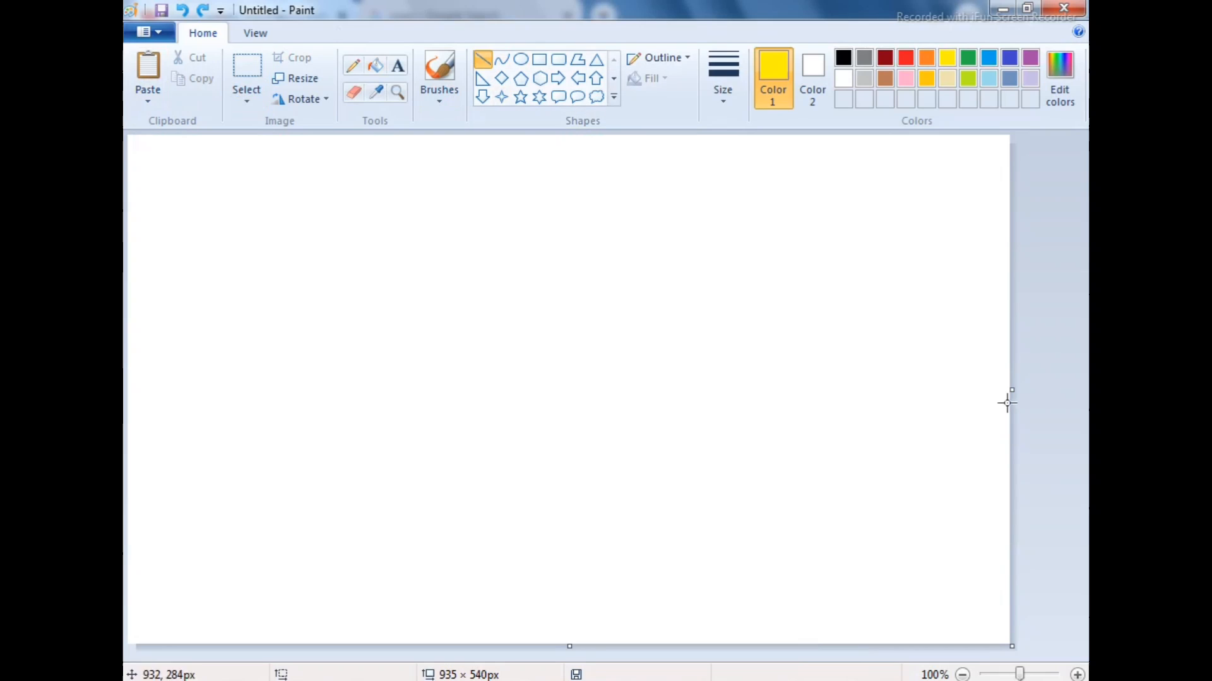
mouse_move(1003, 398)
left_mouse_down()
mouse_move(852, 458)
mouse_move(643, 648)
mouse_move(1049, 391)
left_mouse_up()
mouse_move(691, 622)
left_mouse_down()
mouse_move(726, 611)
mouse_move(657, 642)
mouse_move(669, 652)
left_mouse_up()
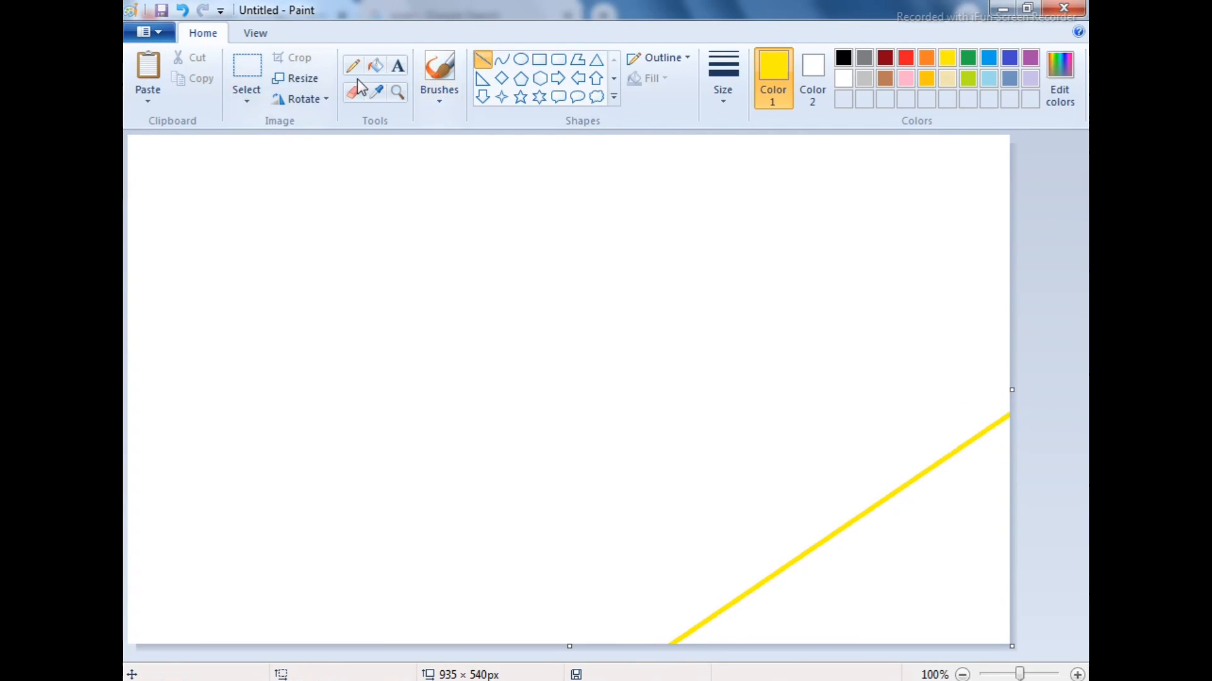
left_click(375, 65)
left_click(934, 568)
Define a hot pink (RGB 255, 0, 128), draw a parallel diagonal line with it and fill the band beside the yellow corner
left_click(1060, 77)
left_click(756, 295)
left_click(763, 222)
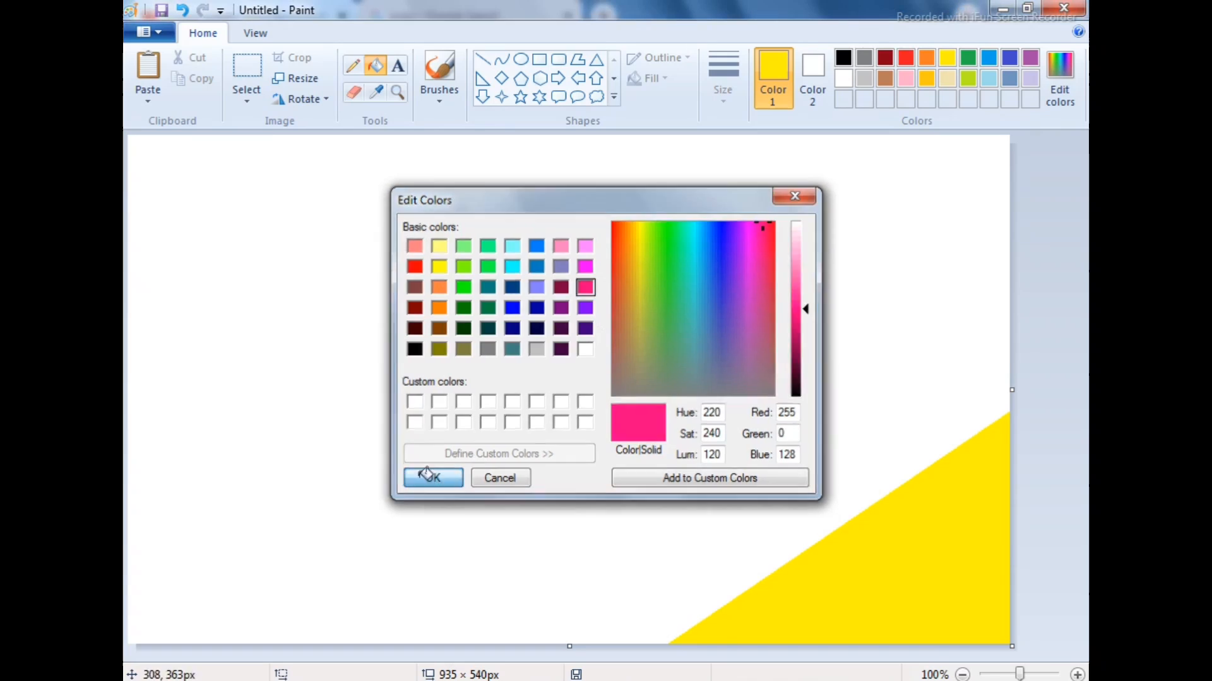
left_click(432, 478)
left_click(482, 60)
left_click_drag(1010, 256, 404, 659)
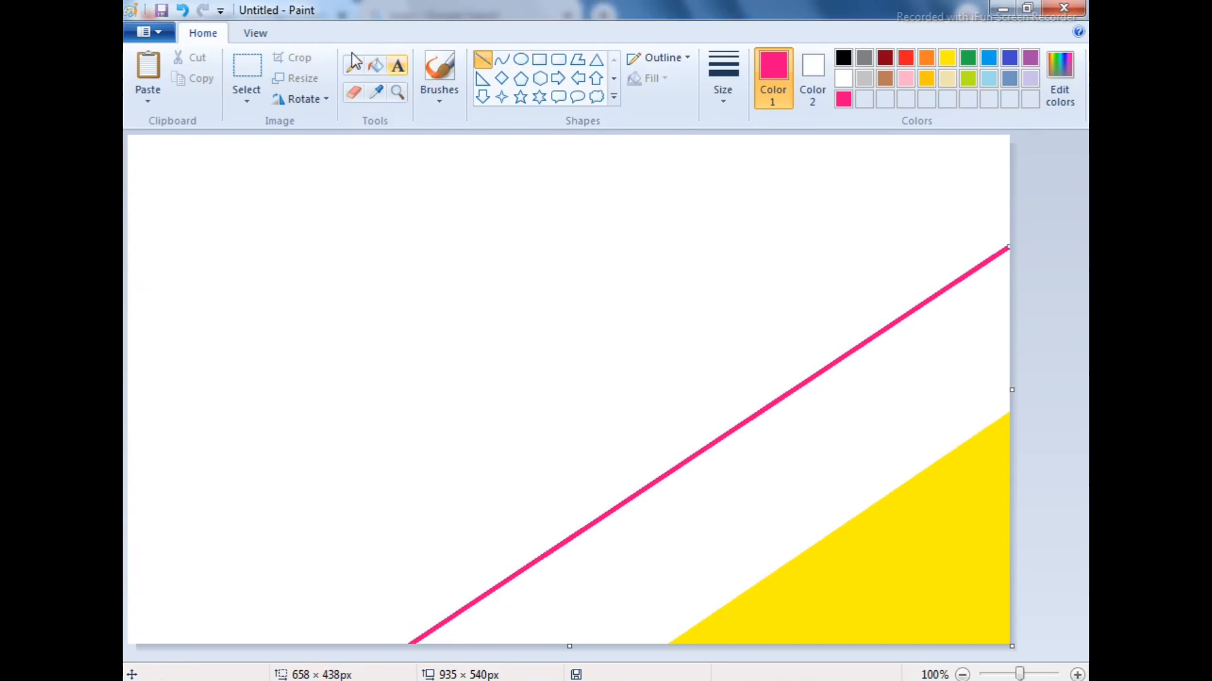
left_click(375, 65)
left_click(915, 379)
Choose a darker crimson shade, draw another parallel diagonal and fill the band above the pink one
left_click(1060, 78)
left_click(805, 346)
left_click(431, 478)
left_click(482, 59)
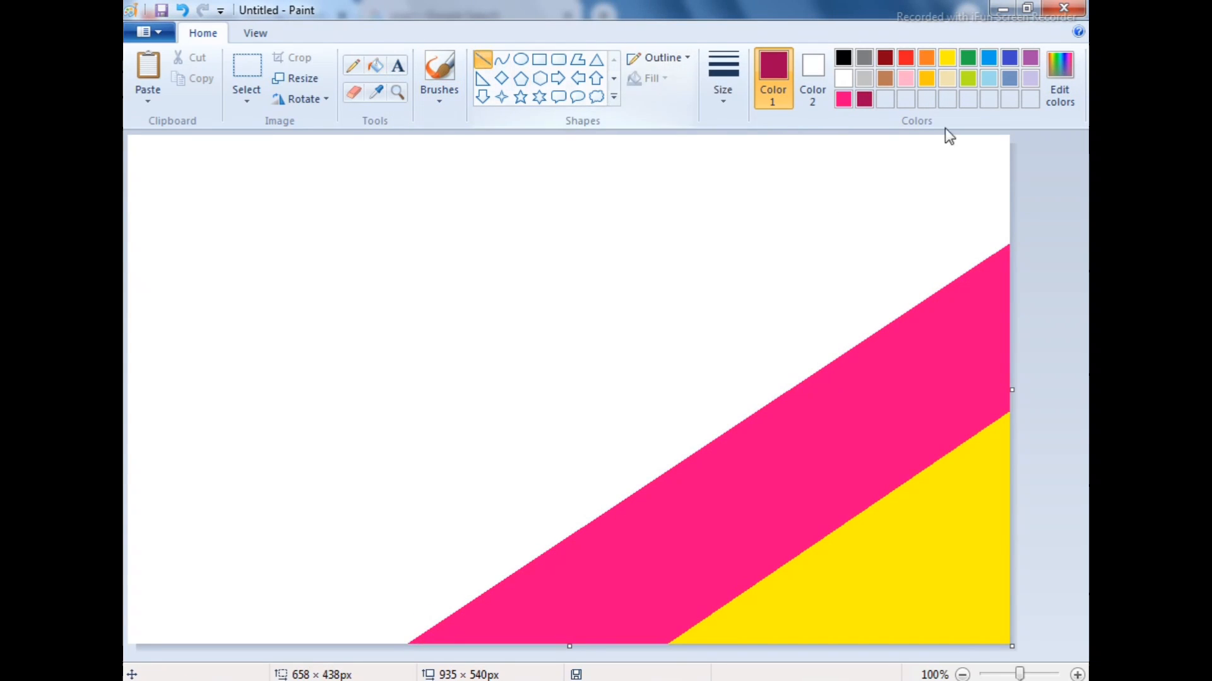
left_click_drag(901, 138, 163, 644)
left_click(375, 65)
left_click(717, 259)
key("ctrl+z")
left_click(758, 315)
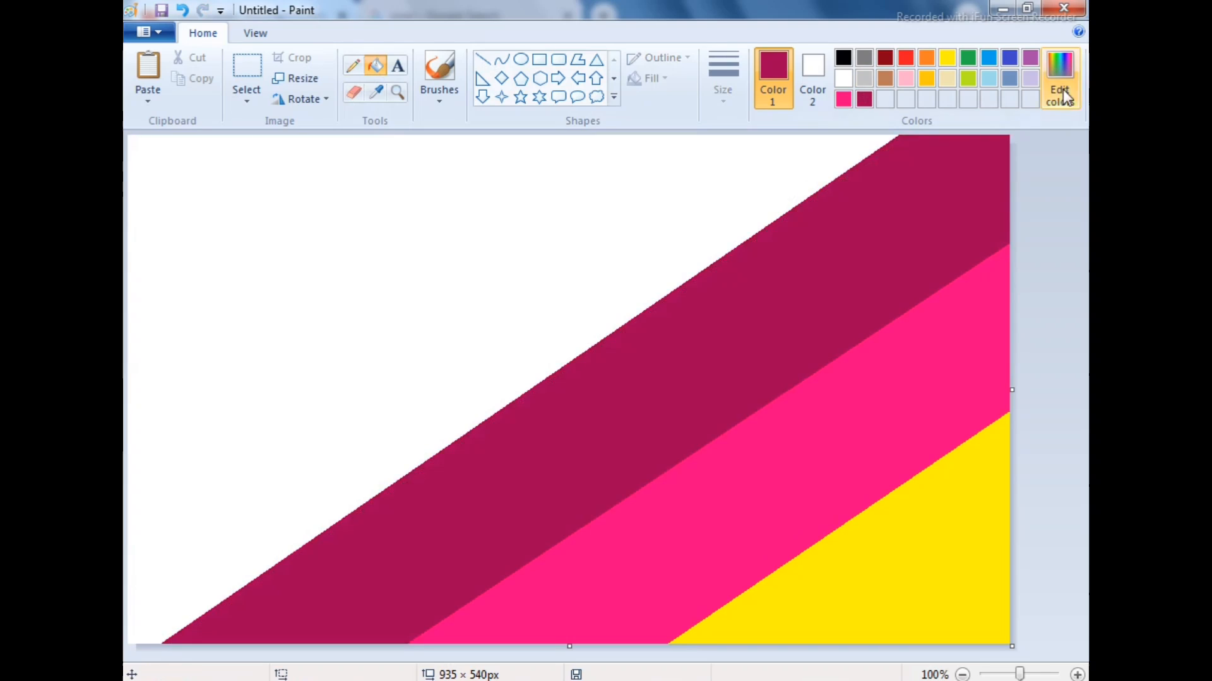
Choose purple, draw a parallel diagonal and fill the band above the crimson one
left_click(1060, 79)
left_click(560, 308)
left_click(432, 478)
left_click(482, 60)
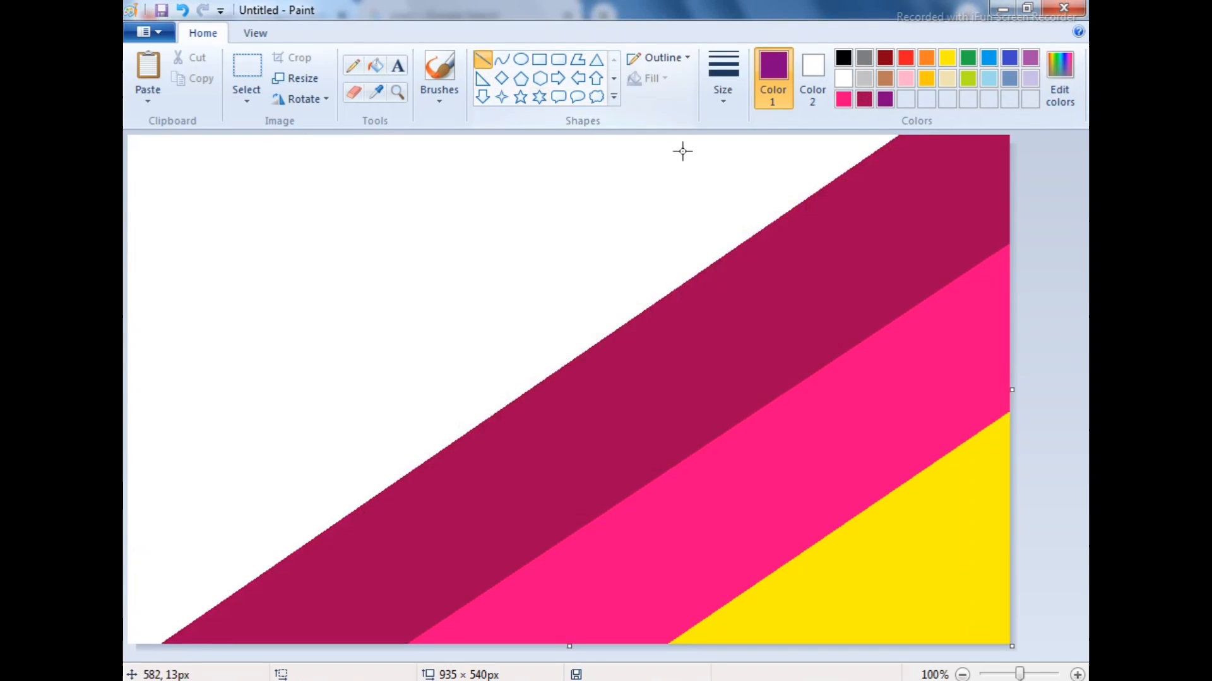
mouse_move(676, 137)
left_mouse_down()
mouse_move(125, 502)
mouse_move(128, 527)
left_mouse_up()
left_click(375, 65)
left_click(726, 202)
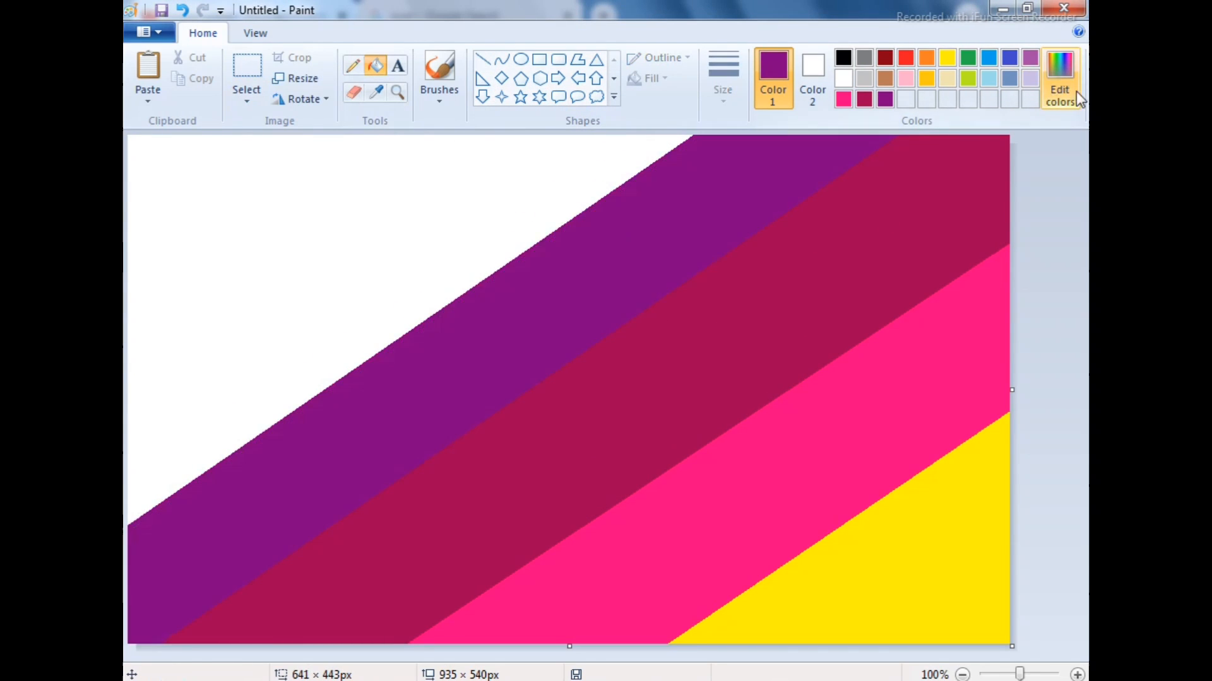
Add a darker purple diagonal band above the purple one and fill the remaining upper-left corner with black
left_click(1063, 85)
left_click(797, 368)
left_click(451, 486)
left_click(482, 58)
mouse_move(479, 137)
left_mouse_down()
mouse_move(124, 360)
mouse_move(124, 394)
mouse_move(508, 122)
left_mouse_up()
left_click(375, 65)
left_click(404, 265)
left_click(843, 58)
left_click(289, 195)
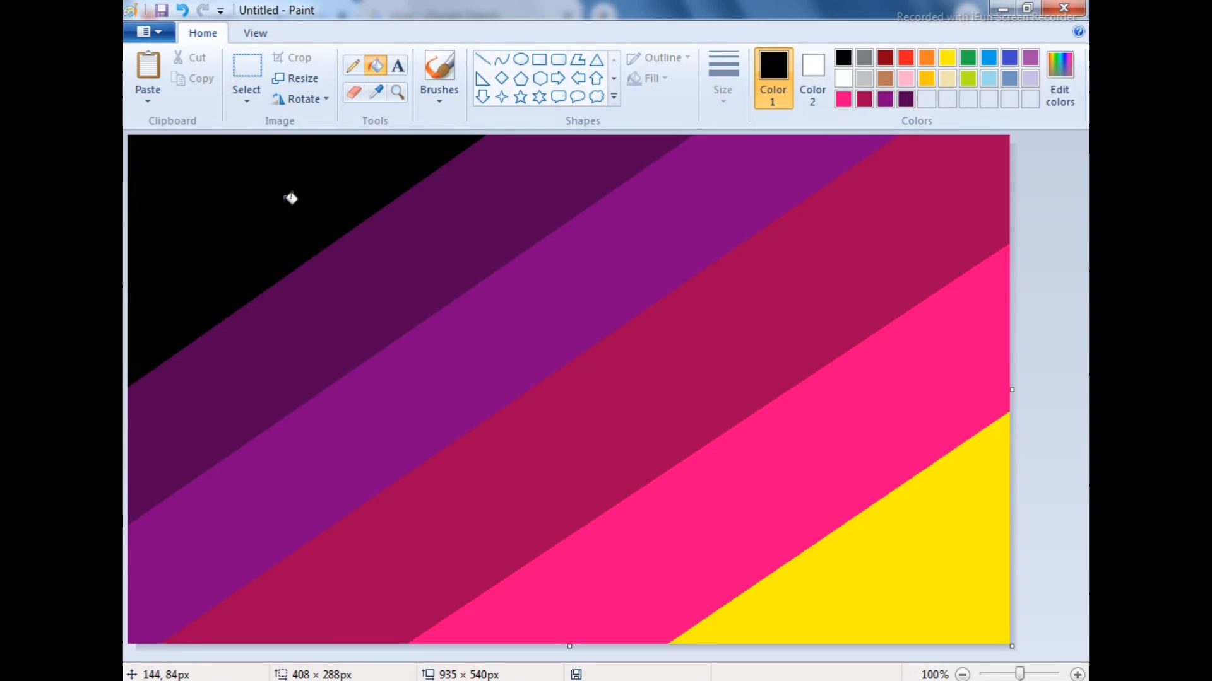
Copy the picture's horizontal pixel value, and resize the picture to 1 pixel wide
left_click(296, 78)
double_click(363, 178)
right_click(363, 177)
left_click(438, 221)
type("1")
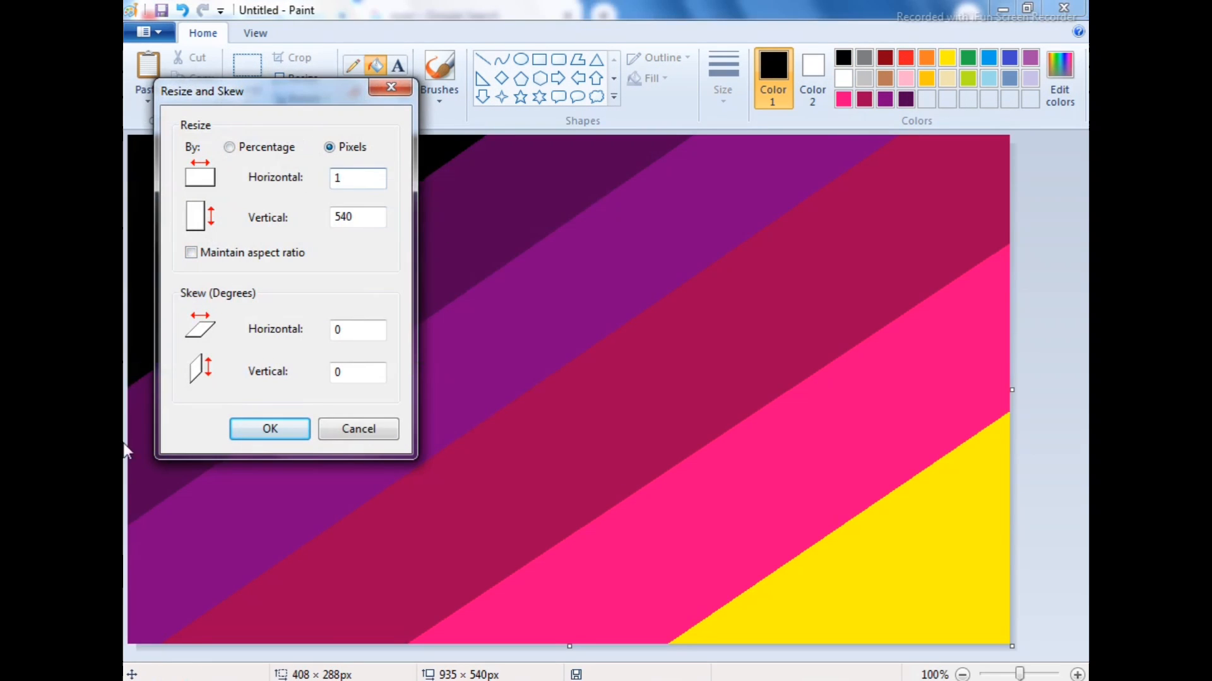
key("Return")
Resize the picture's horizontal size to 935 pixels to stretch it into a smooth gradient
left_click(296, 78)
left_click(328, 147)
double_click(338, 179)
key("ctrl+v")
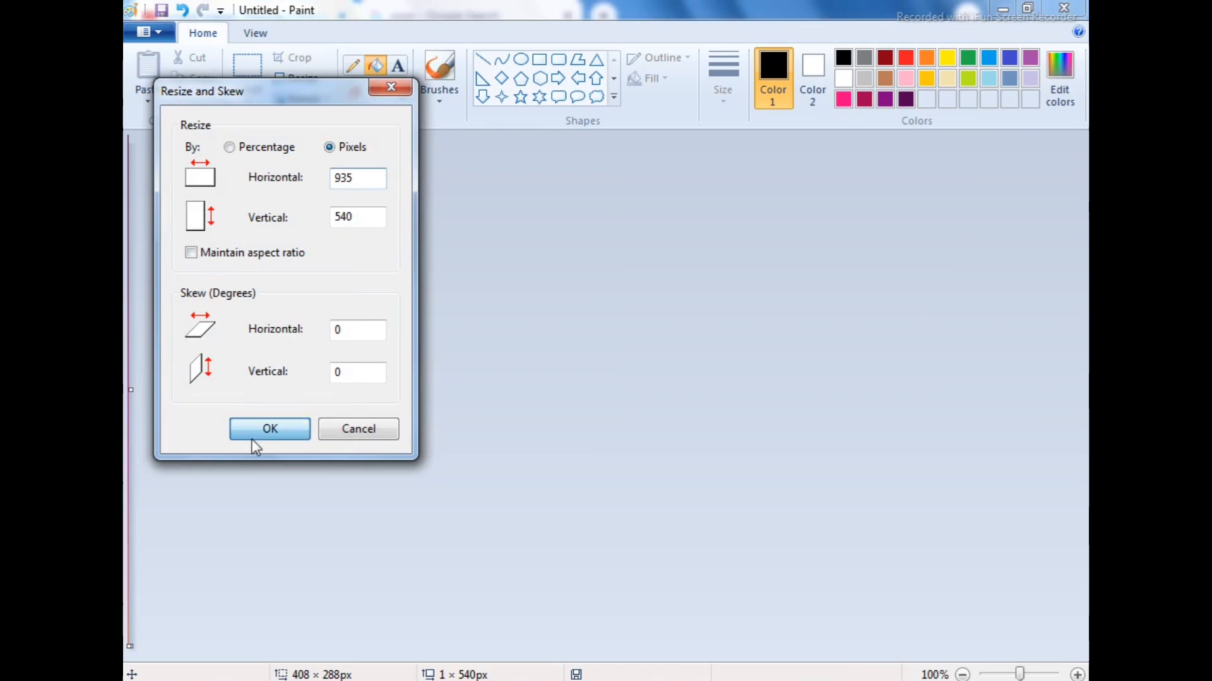
left_click(256, 436)
Copy the whole gradient, paste it and shorten the pasted copy from its lower edge to about 935 × 396 px
left_click(255, 105)
left_click(278, 204)
right_click(520, 381)
left_click(541, 417)
right_click(336, 253)
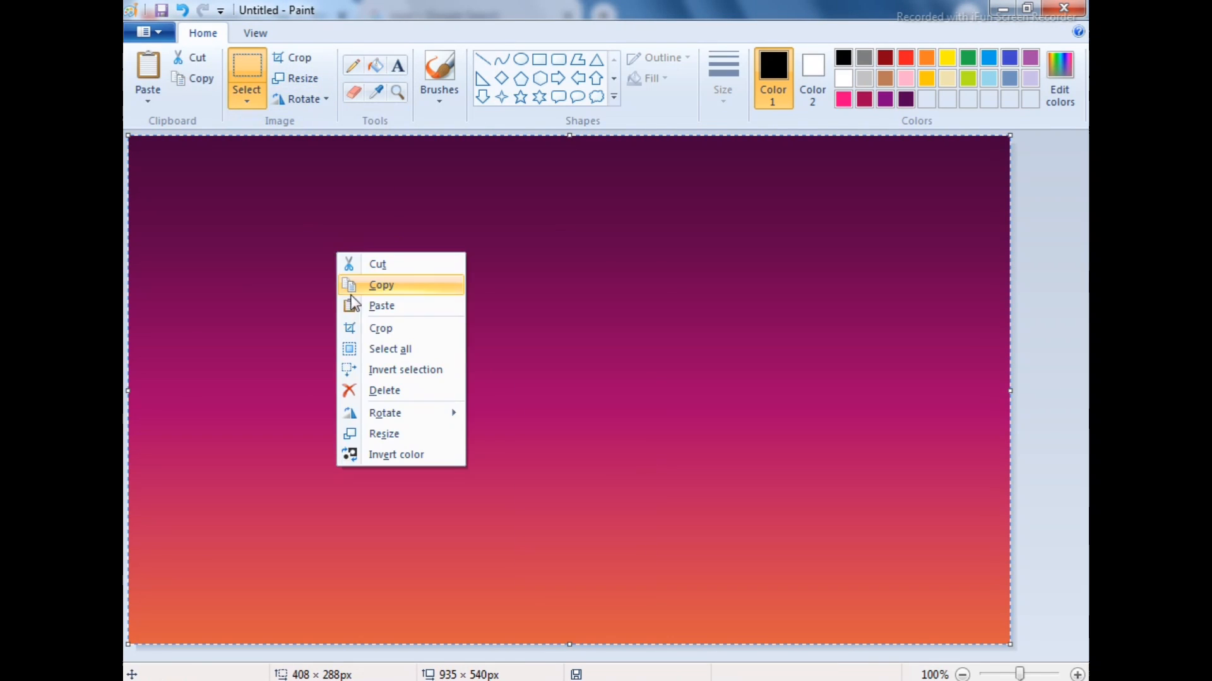
left_click(353, 305)
left_click_drag(569, 644, 554, 499)
Paste another gradient copy and squash it to about 935 × 177 px along the canvas's lower edge
right_click(516, 400)
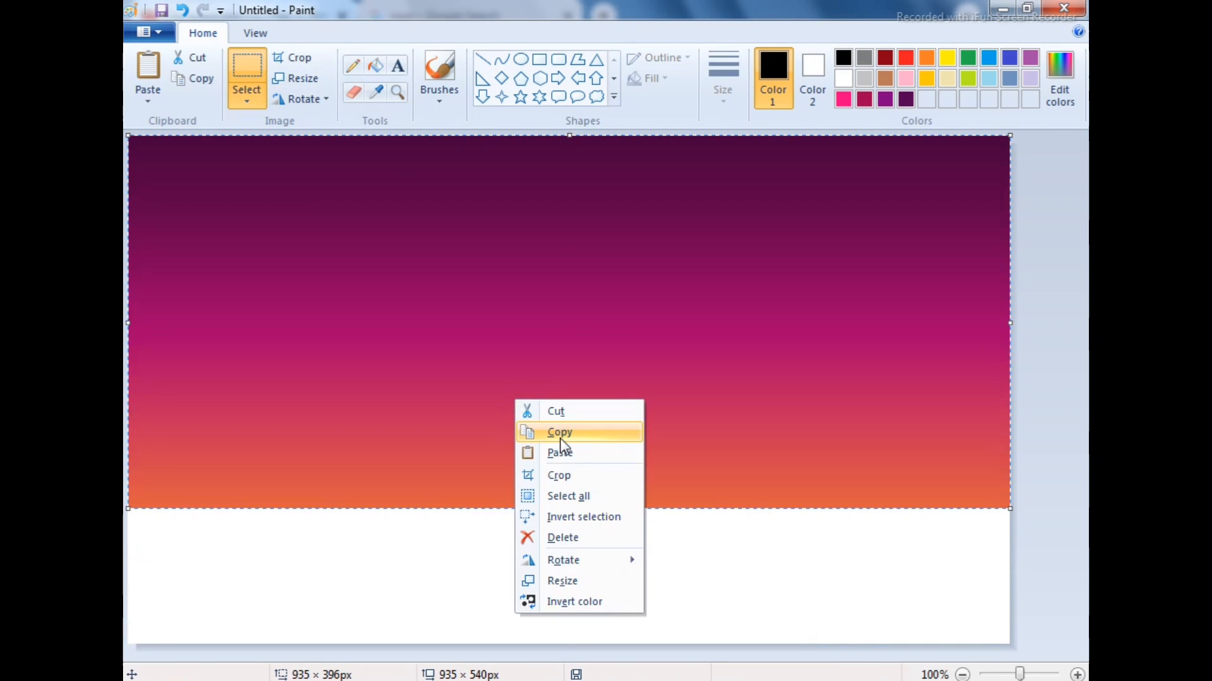
left_click(550, 453)
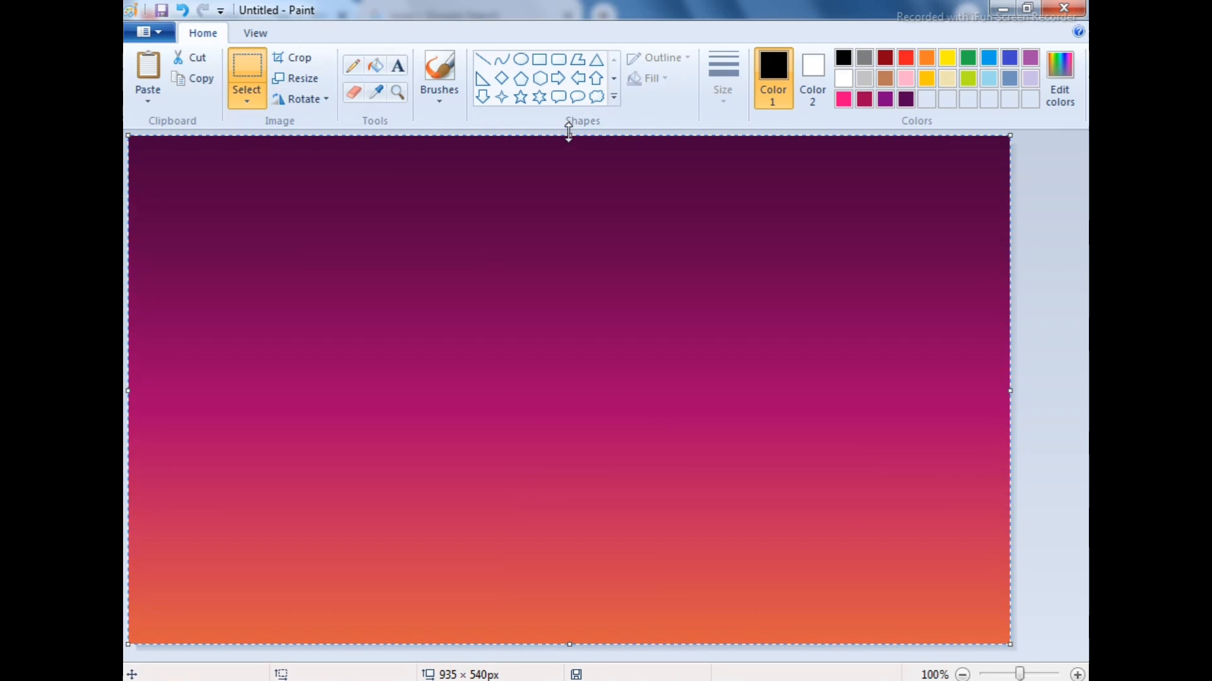
left_click_drag(569, 135, 580, 478)
Flip the selected gradient strip vertically to form the water reflection
right_click(665, 498)
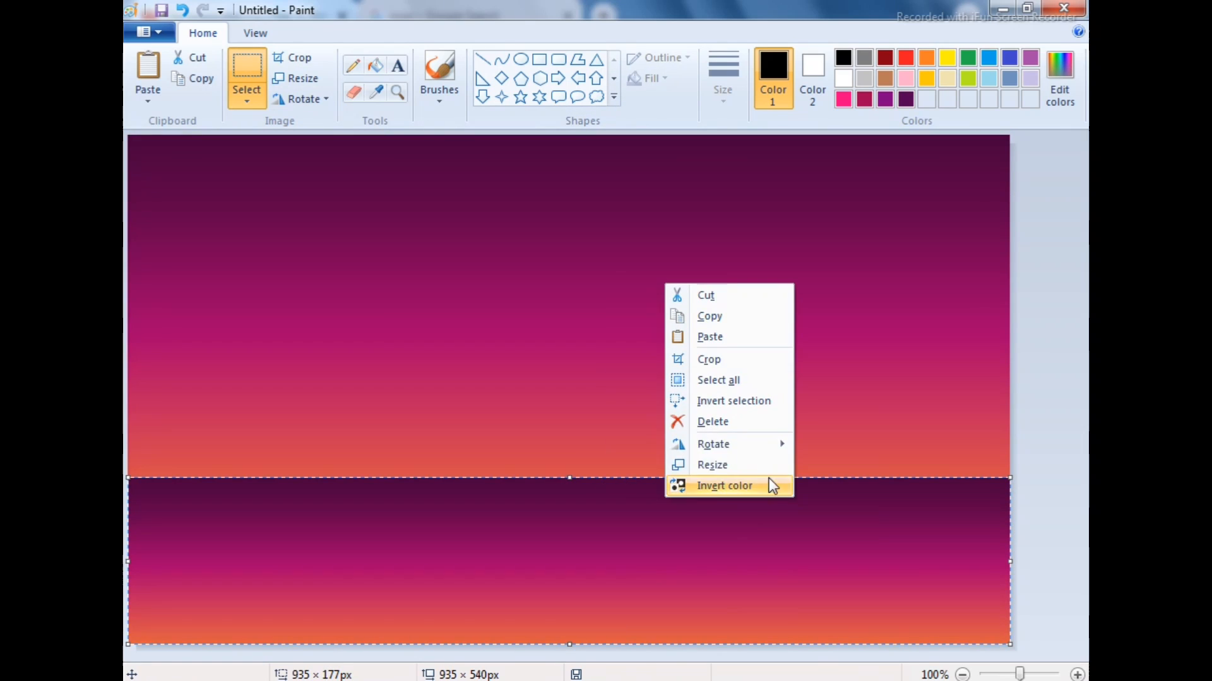
mouse_move(757, 444)
left_click(845, 511)
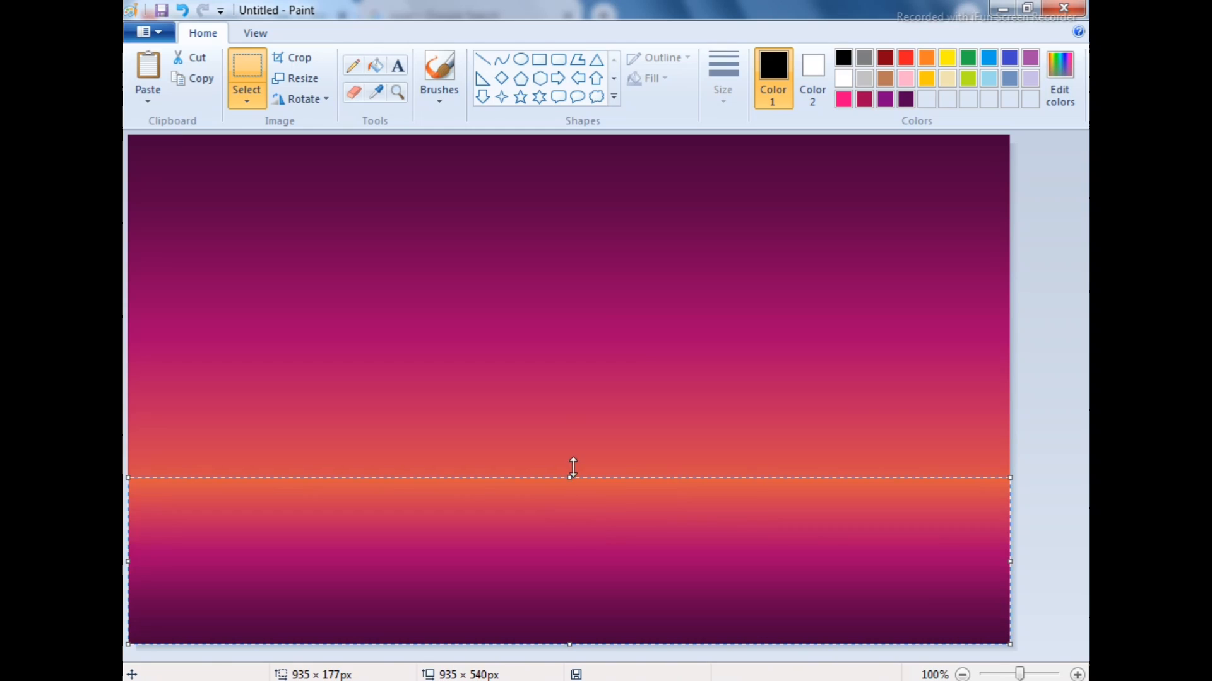
Shorten the flipped strip to about 141 px high, nudge it to the horizon and stretch its lower edge past the canvas edge
left_click_drag(569, 478, 568, 511)
key("Up")
key("Up")
key("Up")
key("Down")
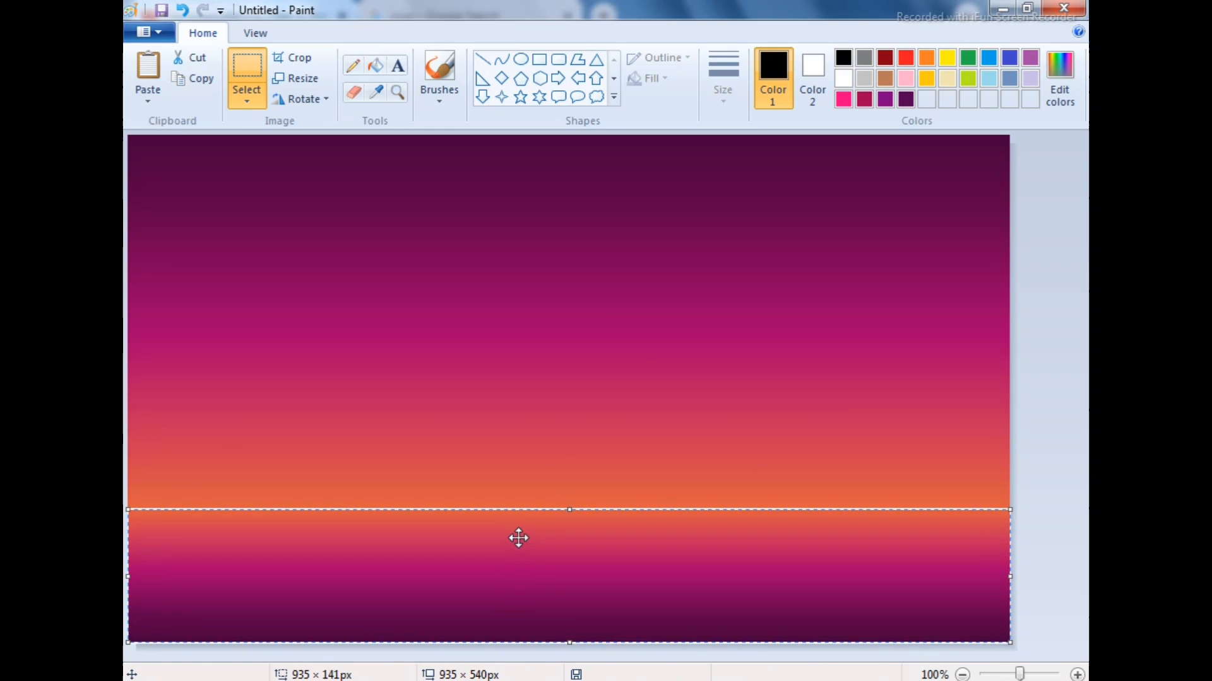
left_click_drag(570, 644, 570, 665)
left_click(416, 280)
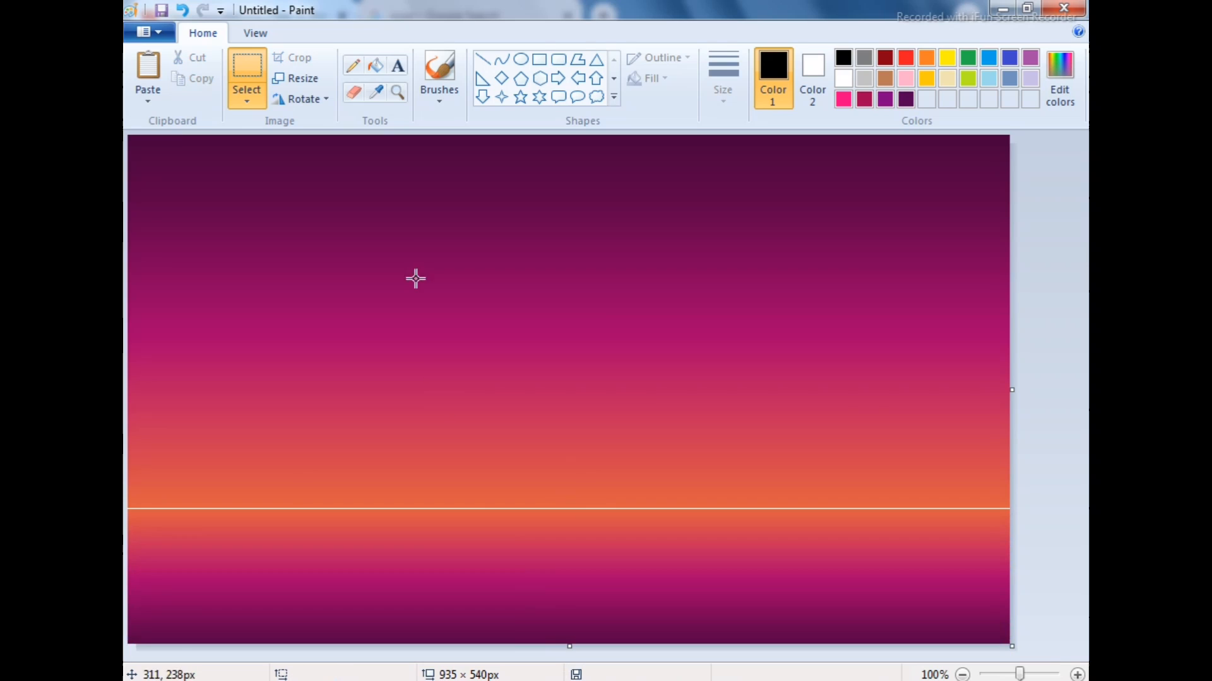
Draw an ellipse of about 286 × 252 px resting on the horizon with a white outline and a solid white fill for the sun
left_click(520, 59)
left_click_drag(436, 269, 705, 506)
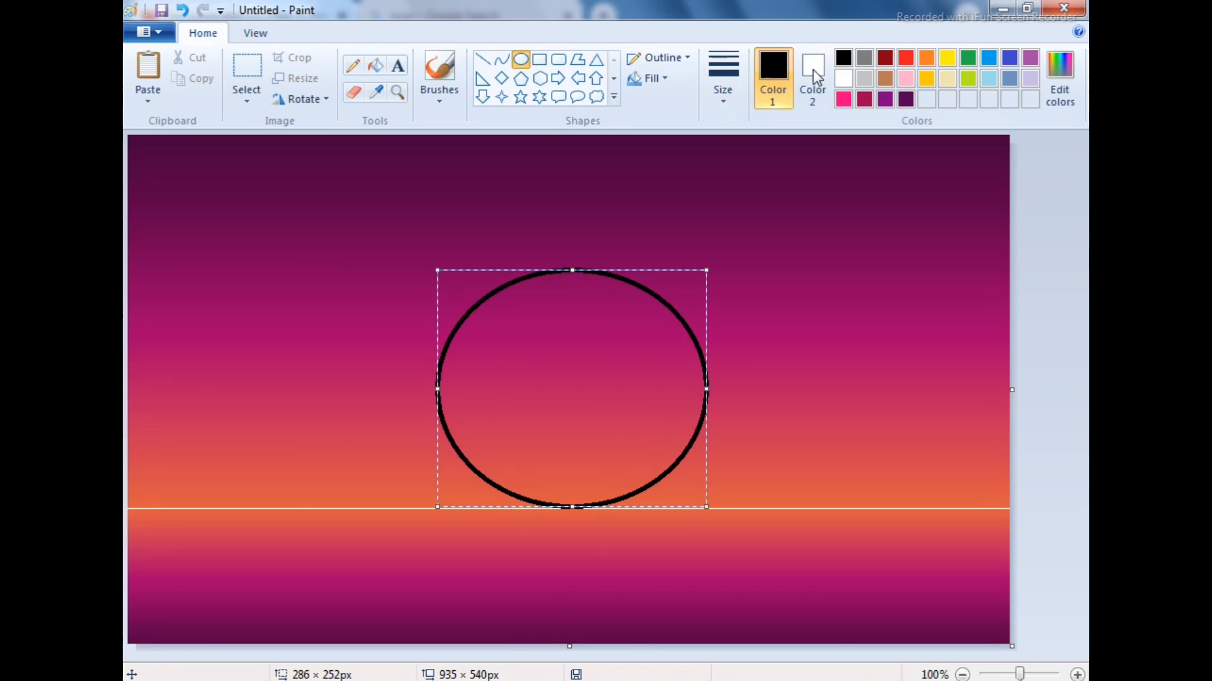
left_click(857, 77)
left_click(843, 78)
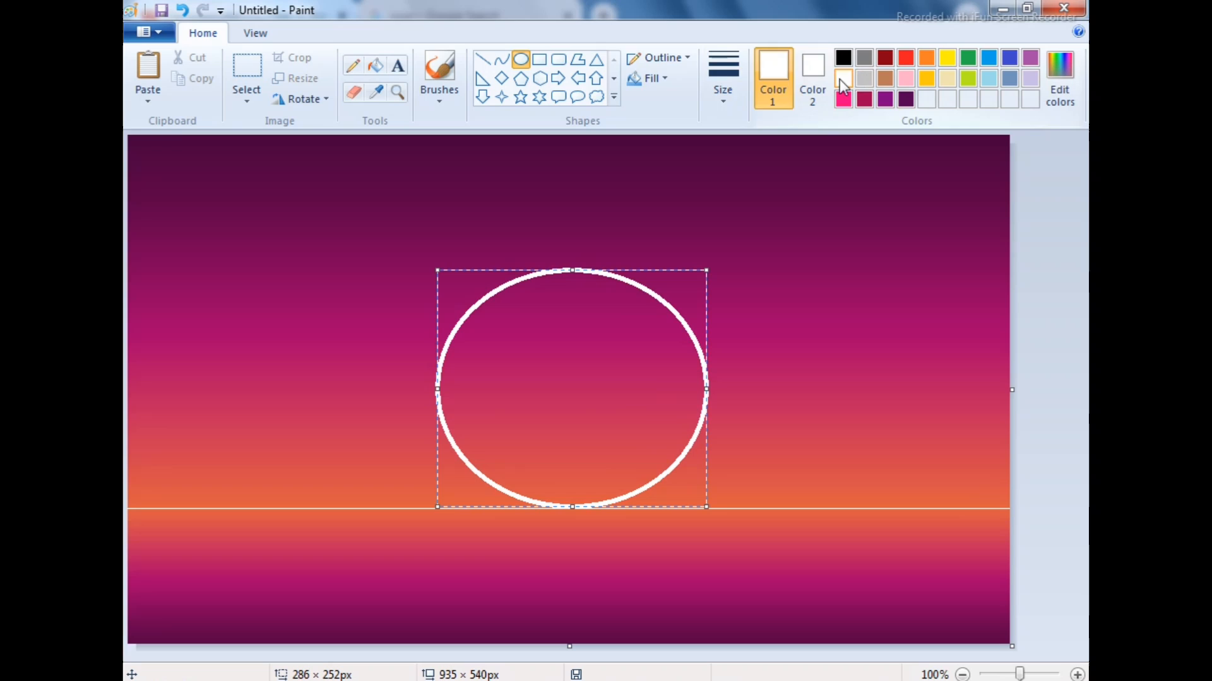
left_click(639, 79)
left_click(676, 125)
left_click(405, 244)
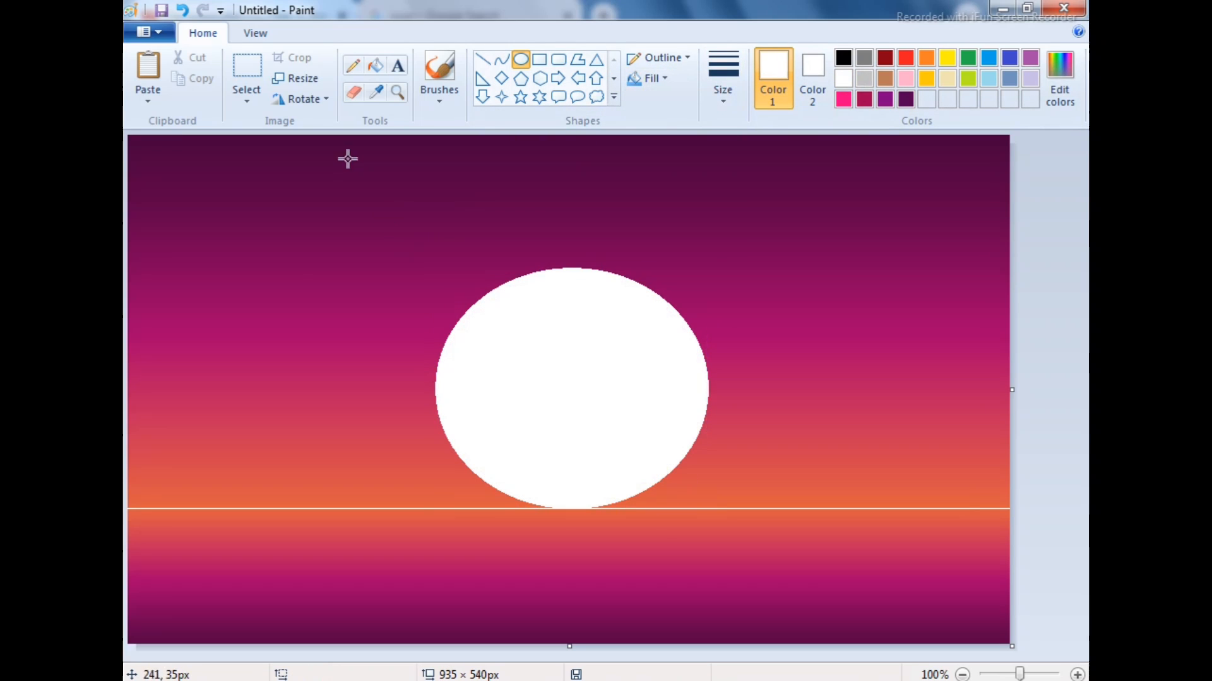
Draw several white horizontal reflection lines in the thinnest width just below the sun
left_click(487, 60)
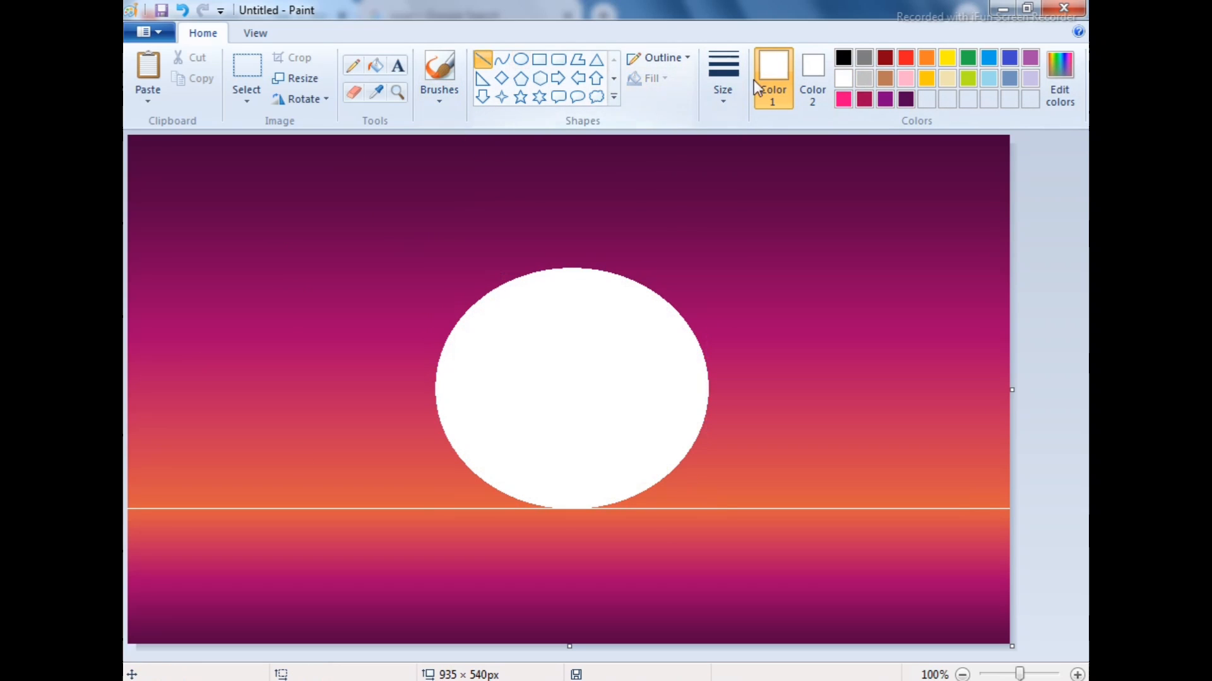
left_click(707, 94)
left_click(720, 130)
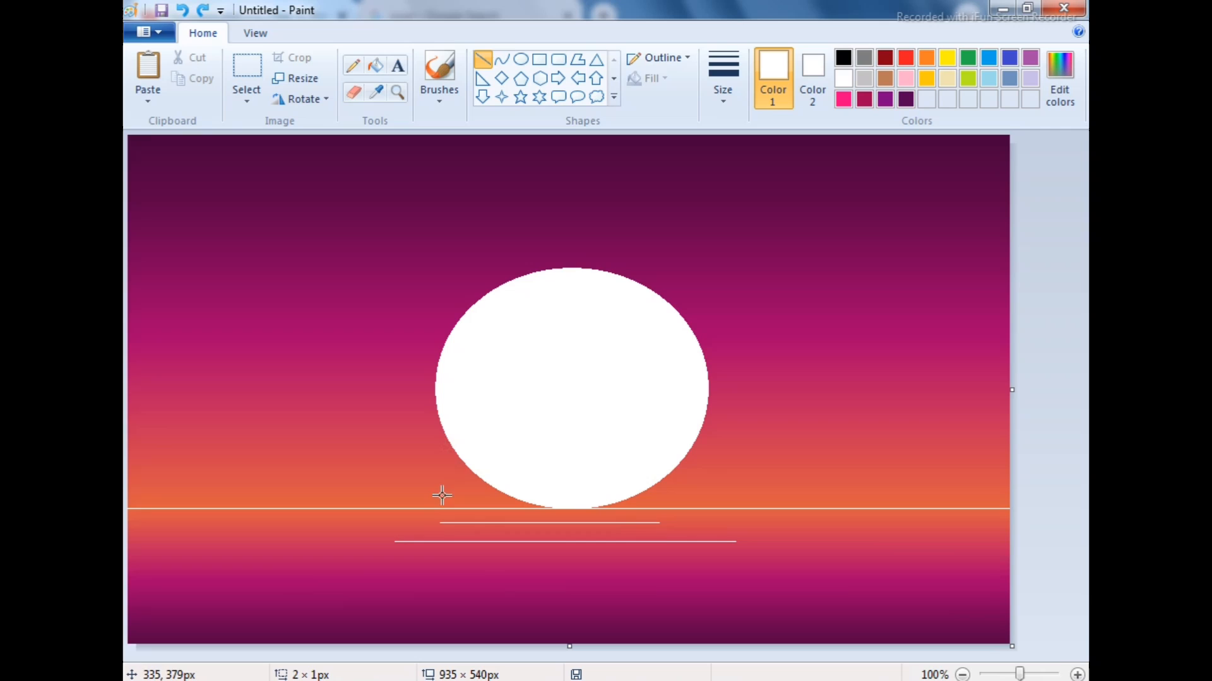
left_click_drag(439, 529, 760, 528)
left_click_drag(453, 535, 689, 535)
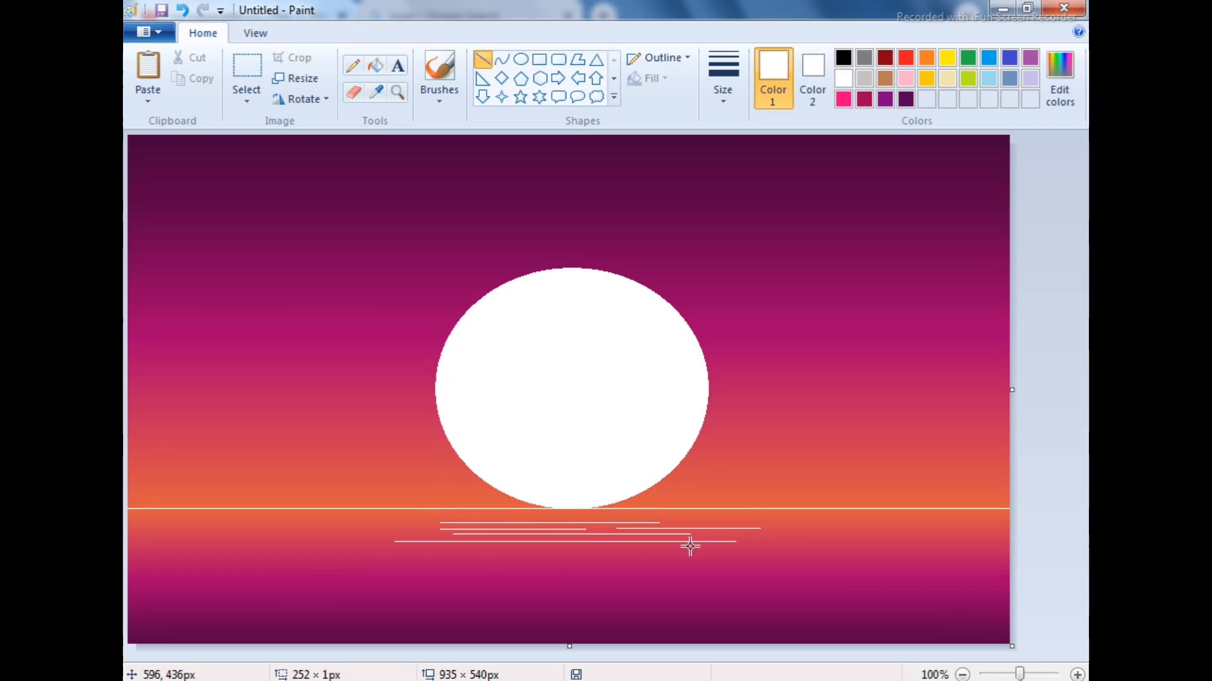
Add more thin white horizontal lines of varying lengths lower in the water to extend the sun's reflection
left_click_drag(439, 559, 669, 559)
left_click_drag(434, 547, 438, 558)
left_click(441, 561)
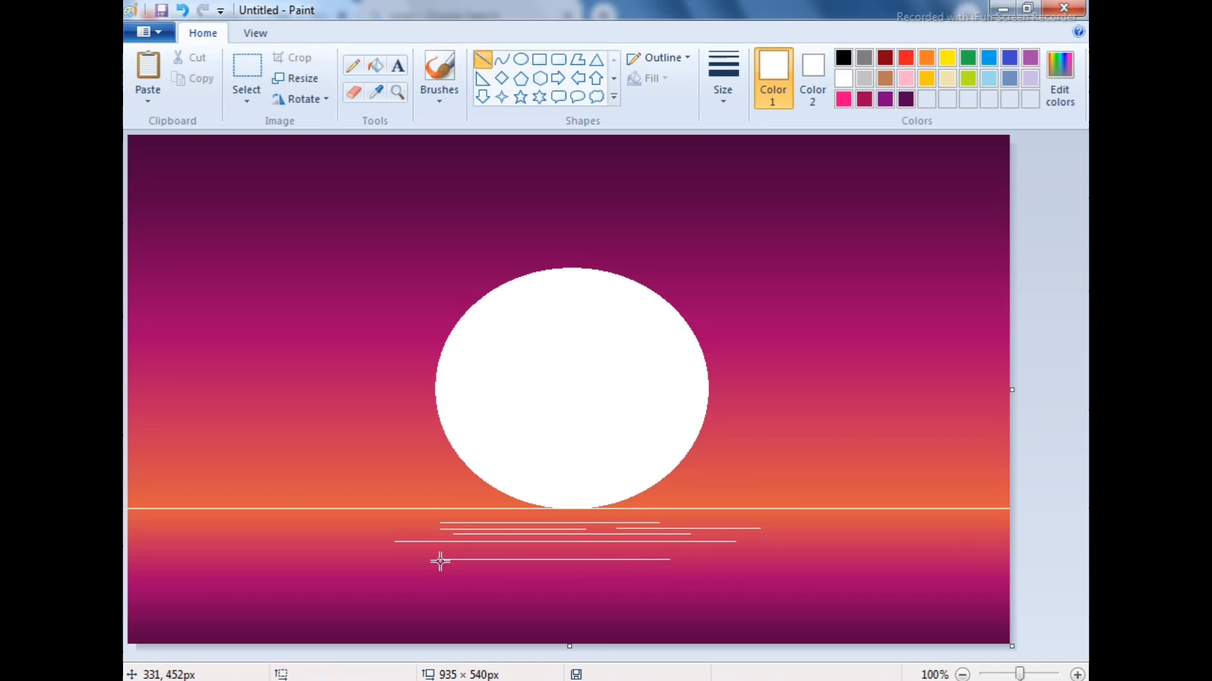
left_click_drag(397, 548, 561, 549)
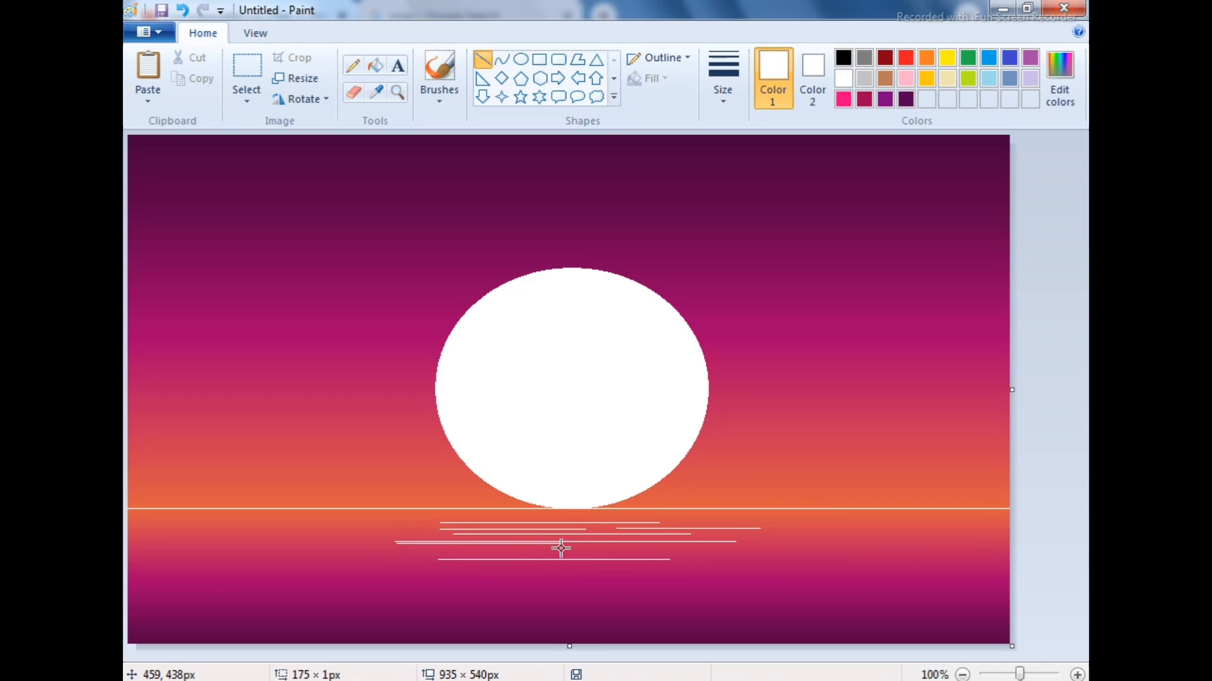
left_click(528, 571)
left_click_drag(405, 548, 522, 549)
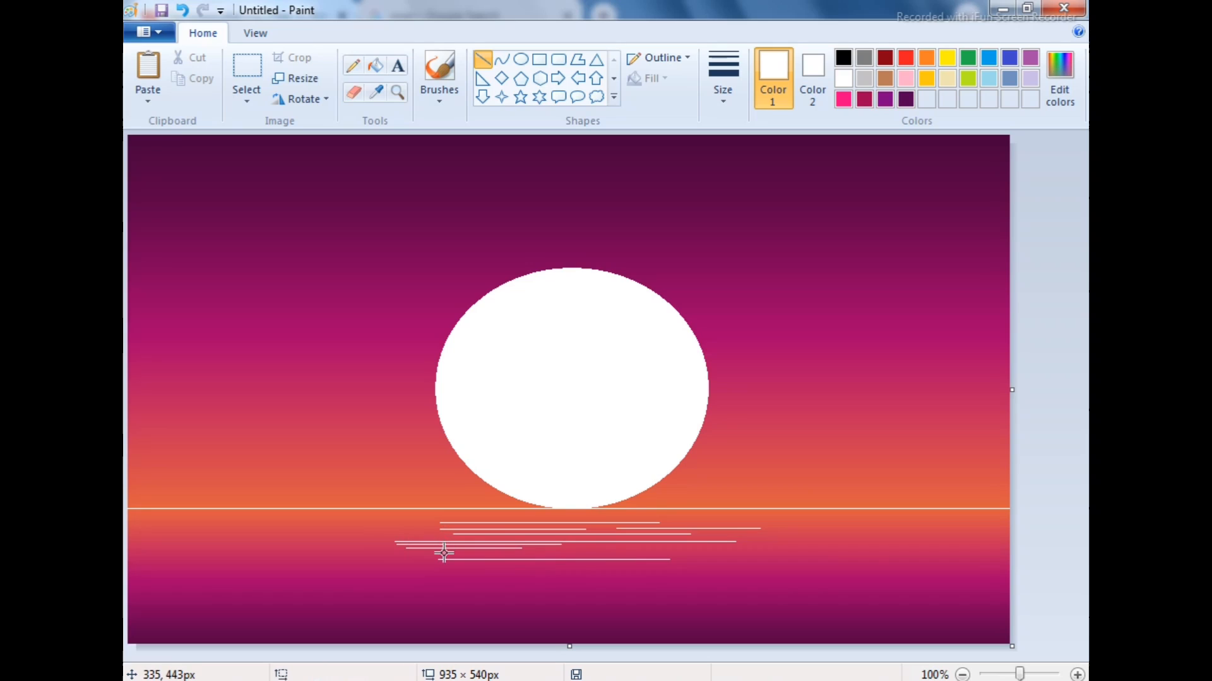
left_click_drag(444, 554, 789, 549)
left_click(545, 538)
left_click(614, 581)
left_click_drag(572, 552, 728, 538)
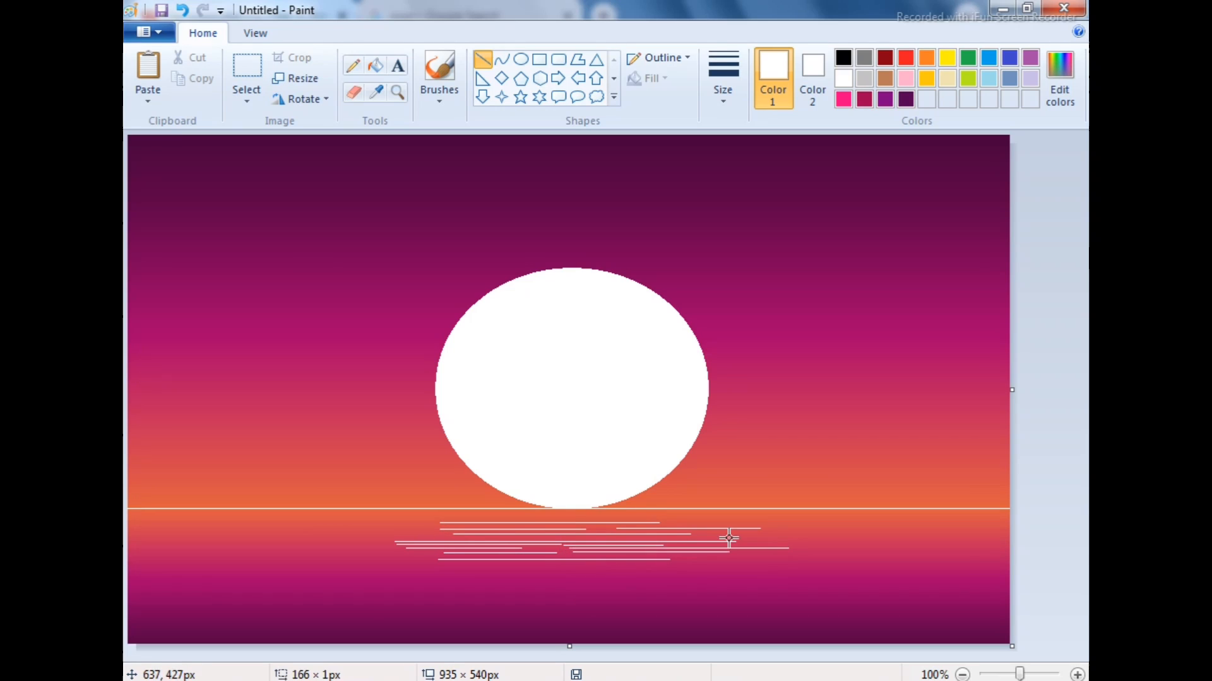
left_click(700, 595)
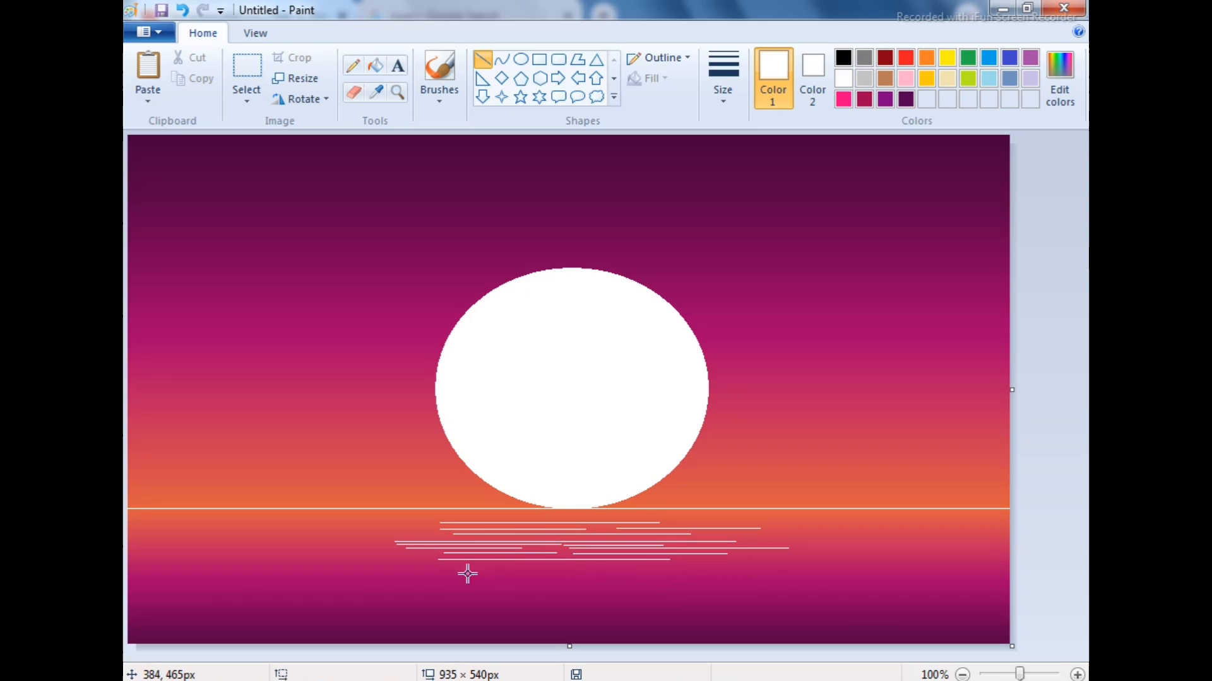
Draw more thin white horizontal lines of varying lengths across the middle of the water below the sun
mouse_move(417, 565)
left_mouse_down()
mouse_move(741, 565)
mouse_move(611, 581)
mouse_move(771, 578)
left_mouse_up()
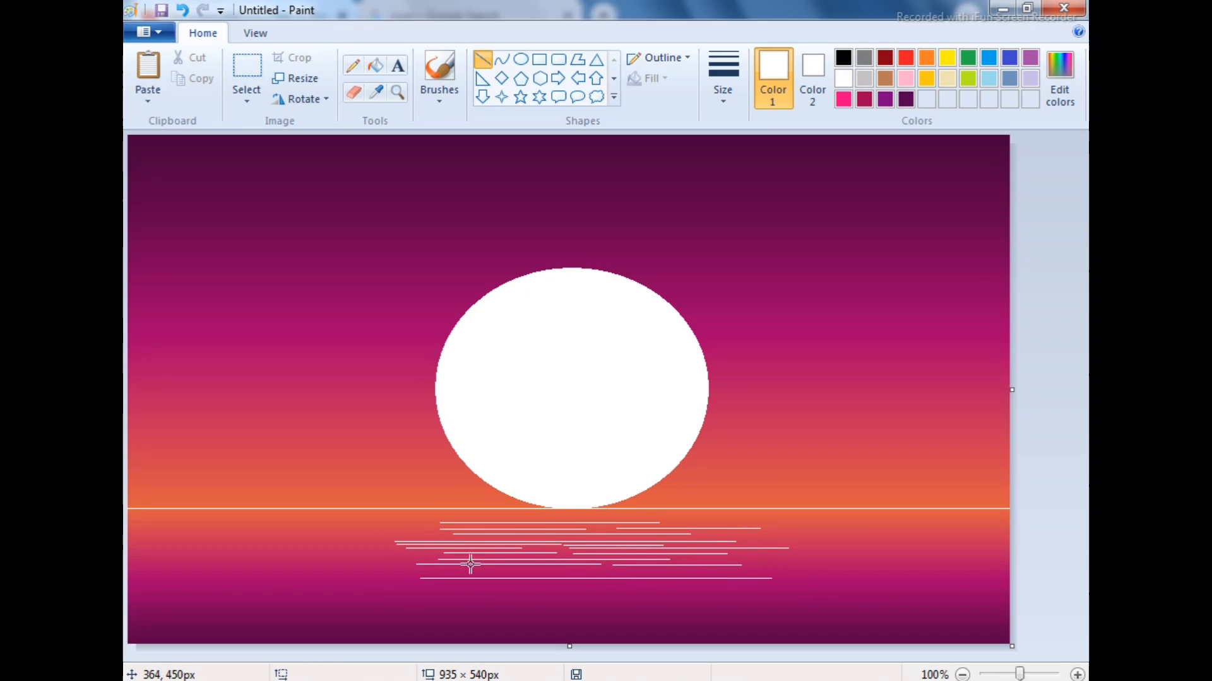
left_click_drag(530, 571, 711, 571)
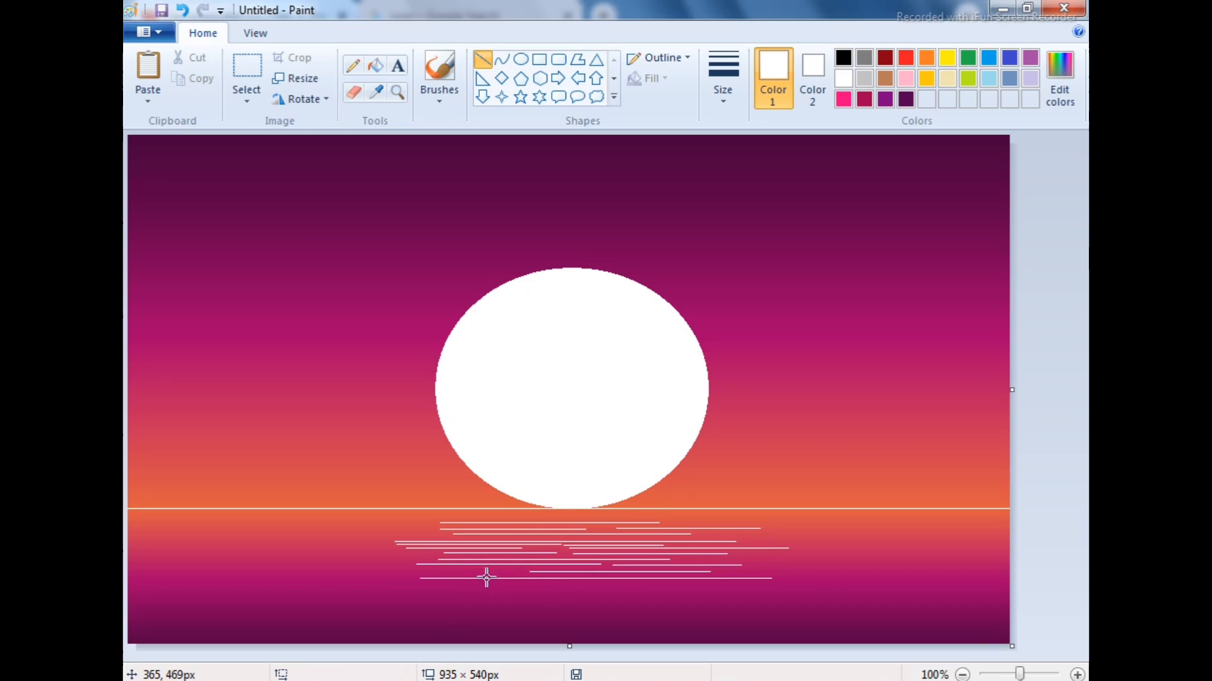
mouse_move(517, 572)
left_mouse_down()
mouse_move(391, 584)
mouse_move(765, 587)
left_mouse_up()
left_click_drag(415, 604, 689, 608)
left_click_drag(487, 594, 679, 595)
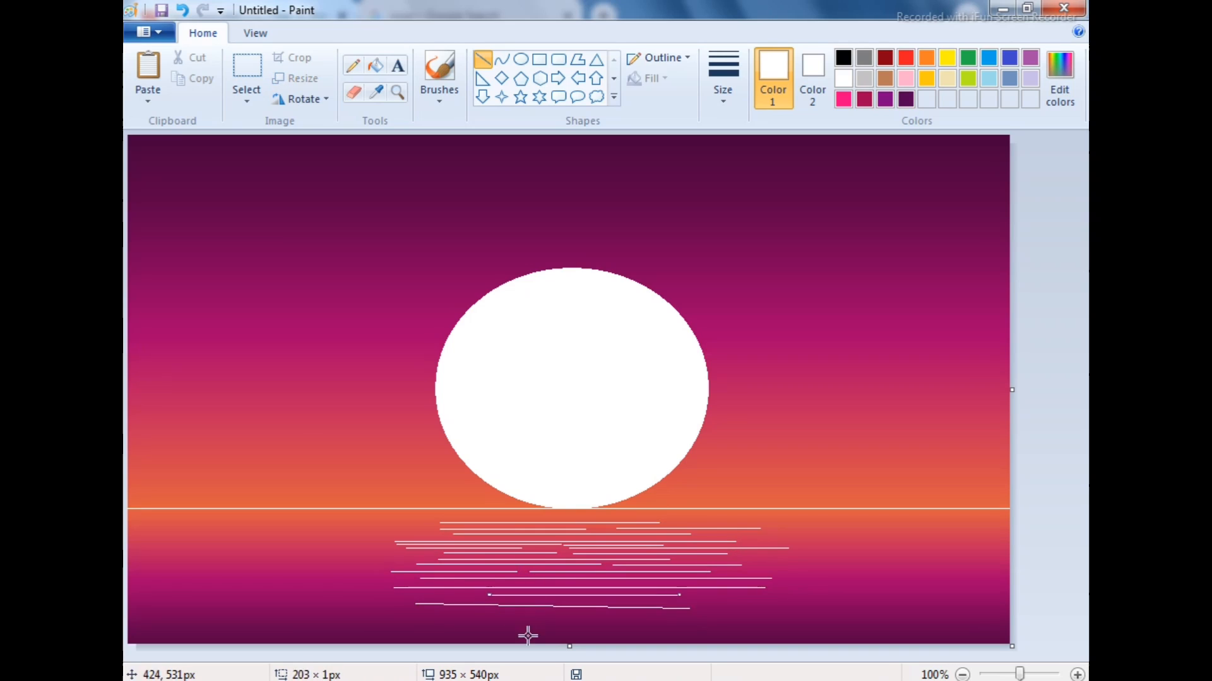
mouse_move(422, 595)
left_mouse_down()
mouse_move(651, 611)
mouse_move(571, 617)
mouse_move(573, 595)
left_mouse_up()
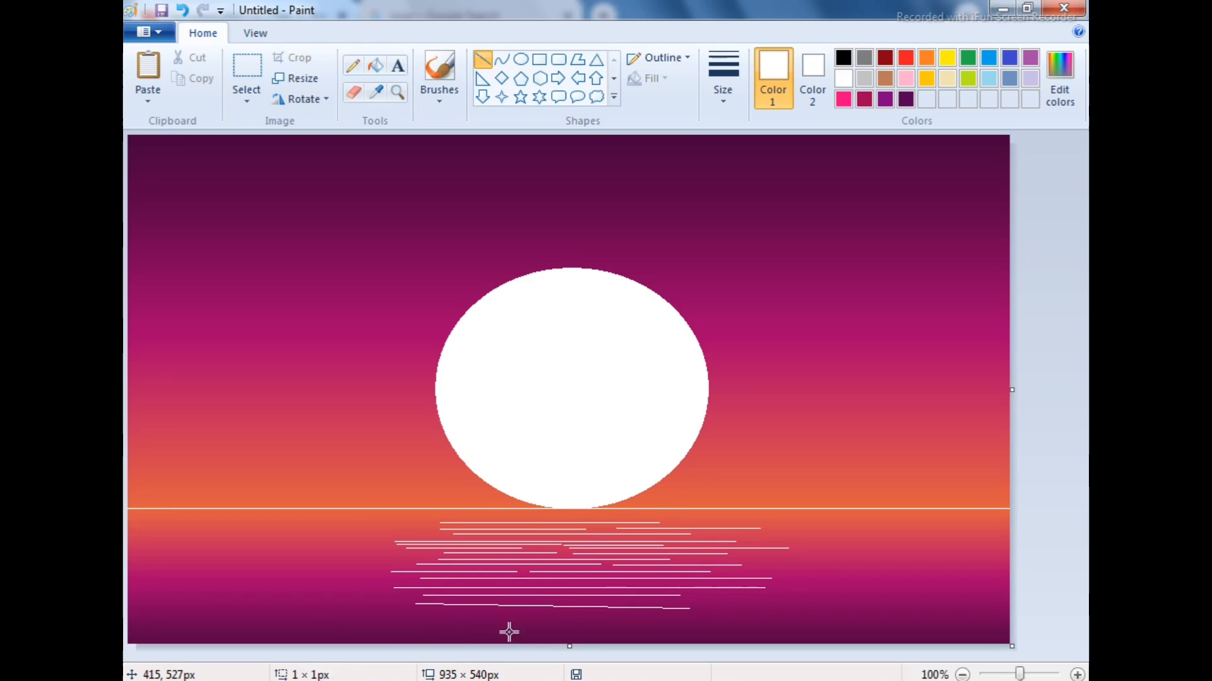
Extend the sun's reflection with thin white horizontal lines down to the canvas's lower edge
left_click_drag(422, 628, 592, 628)
left_click_drag(440, 619, 752, 629)
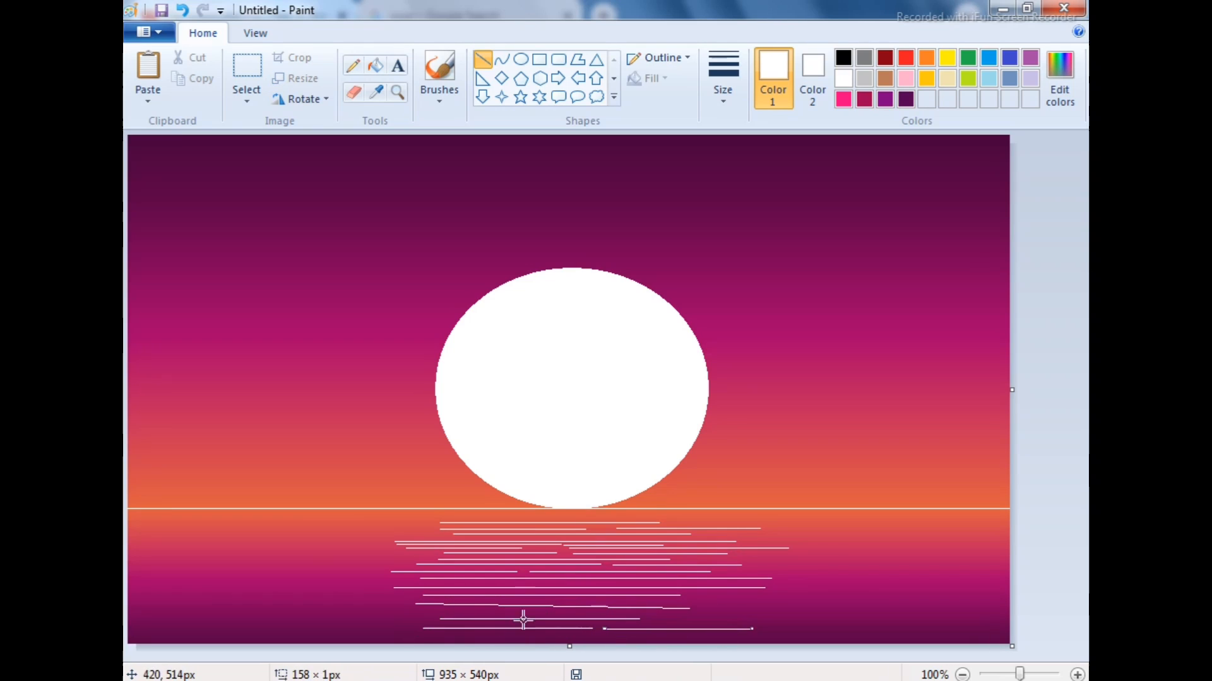
left_click_drag(474, 598, 712, 598)
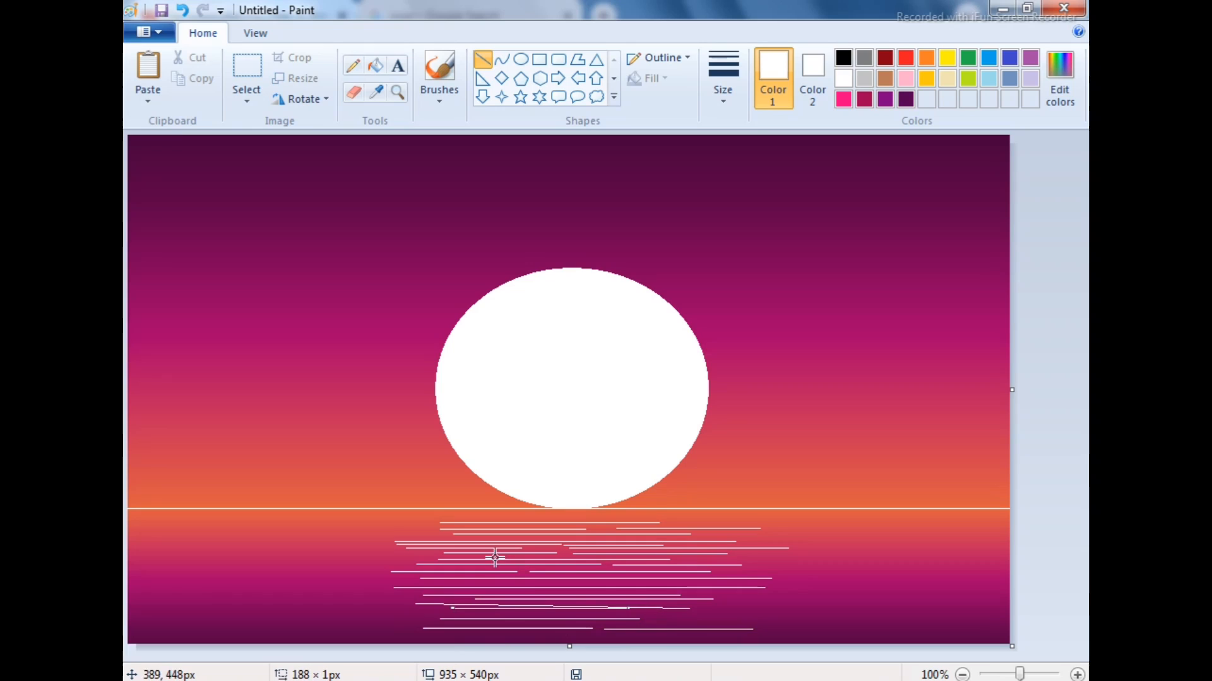
left_click_drag(498, 557, 616, 557)
left_click_drag(454, 612, 746, 620)
left_click_drag(455, 636, 758, 636)
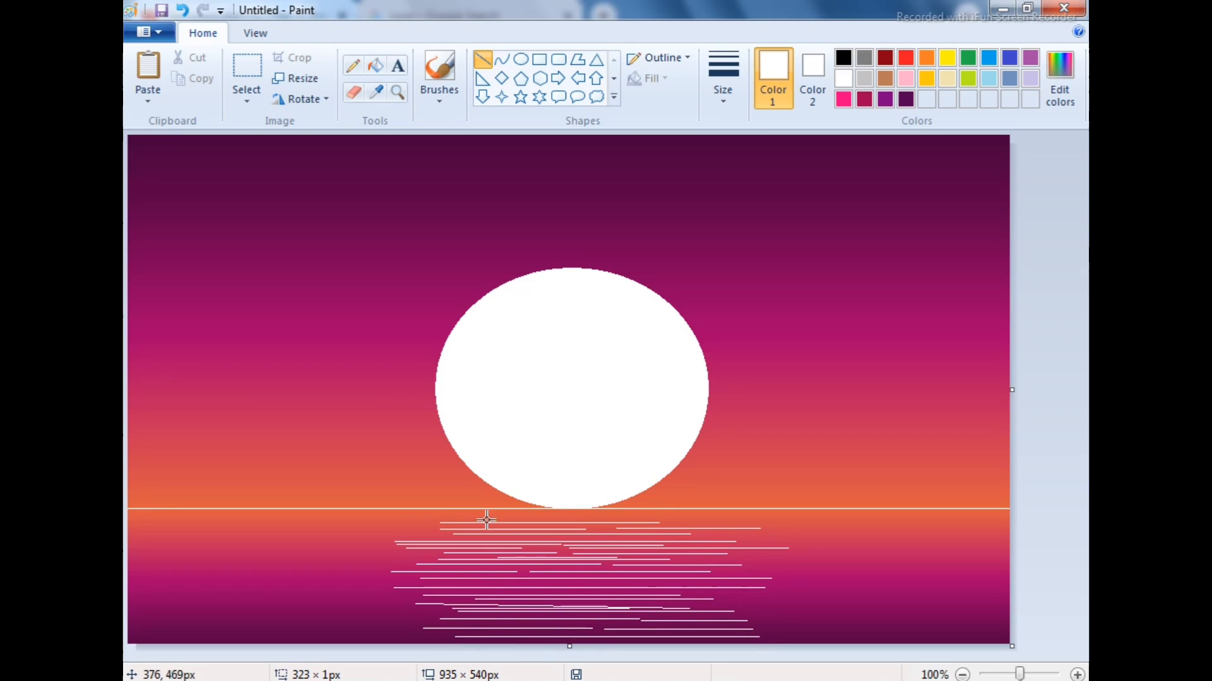
Fill the remaining gaps in the reflection with short white horizontal lines, including one just under the horizon
left_click_drag(389, 608, 517, 614)
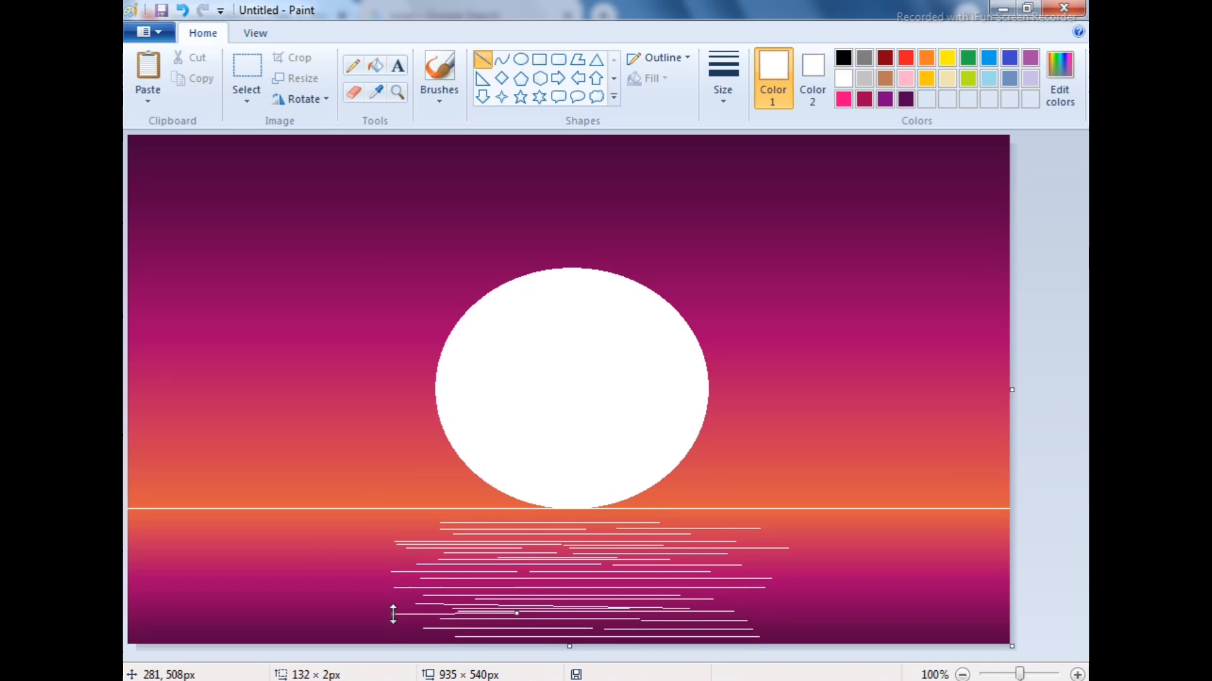
left_click_drag(388, 561, 533, 555)
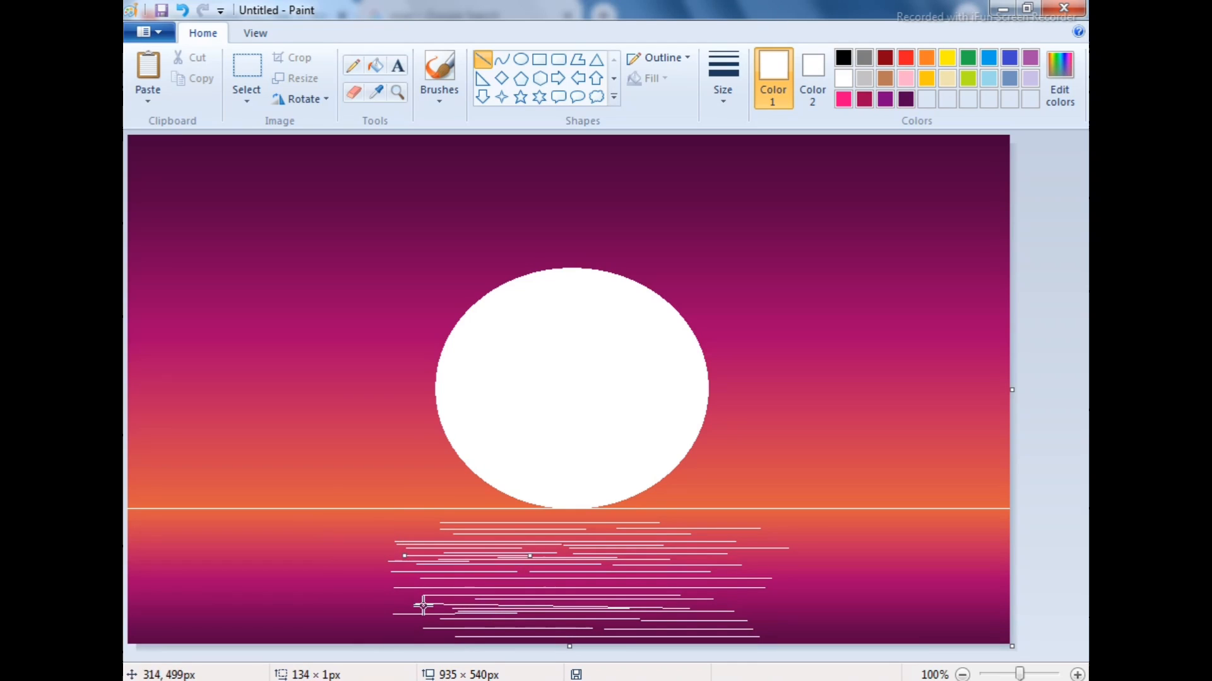
left_click_drag(457, 517, 644, 519)
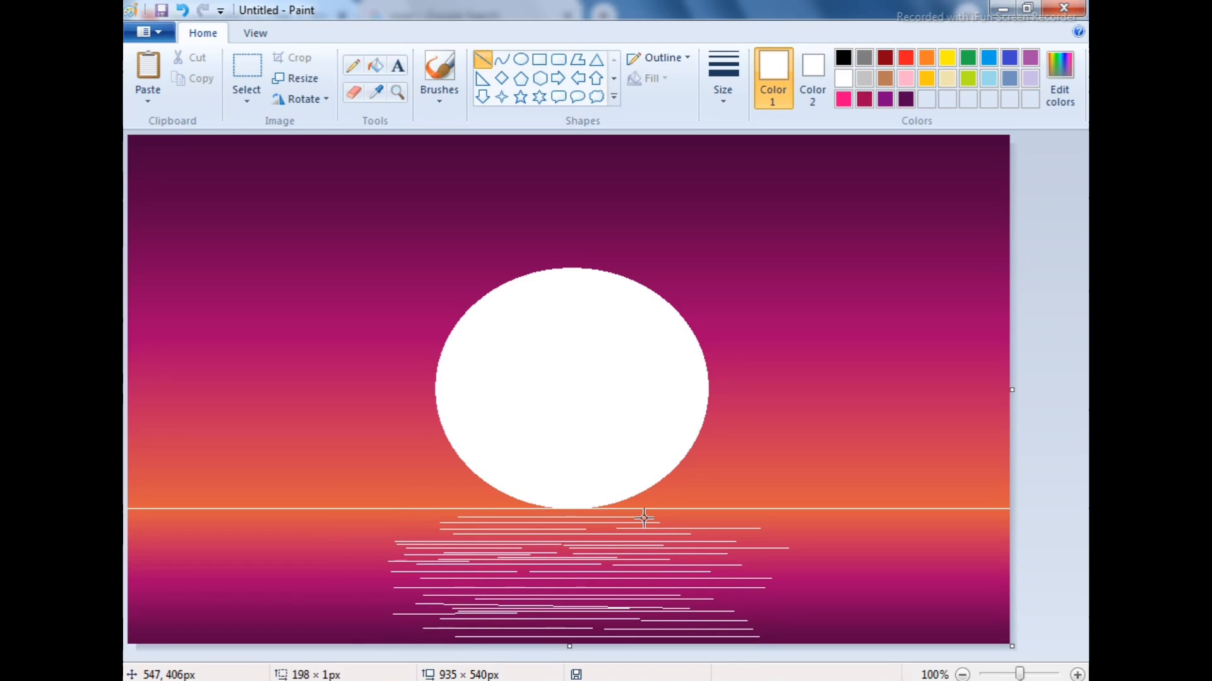
left_click_drag(537, 583, 746, 583)
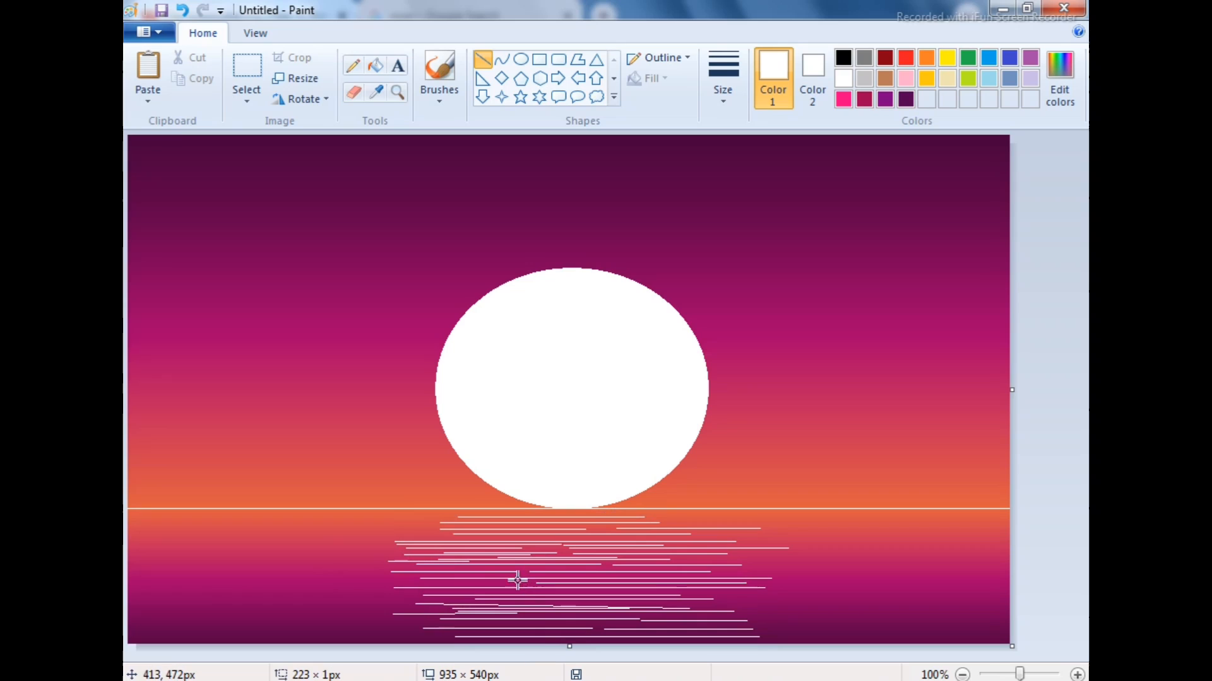
left_click_drag(517, 585, 427, 588)
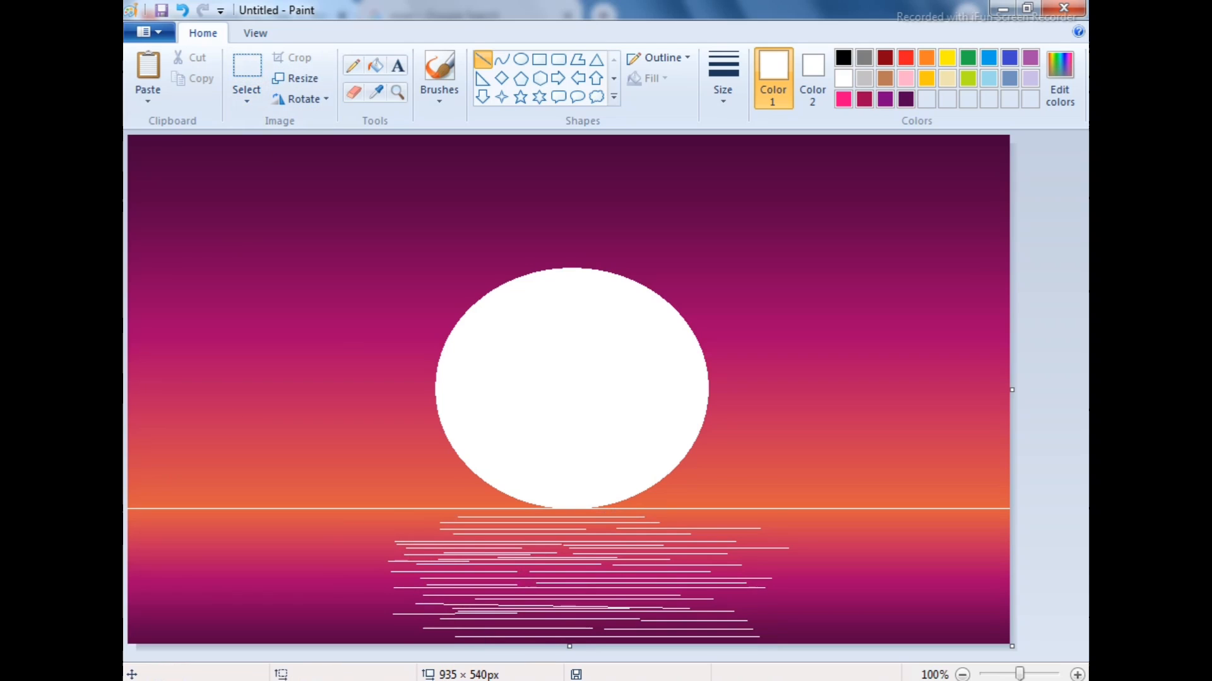
left_click(451, 579)
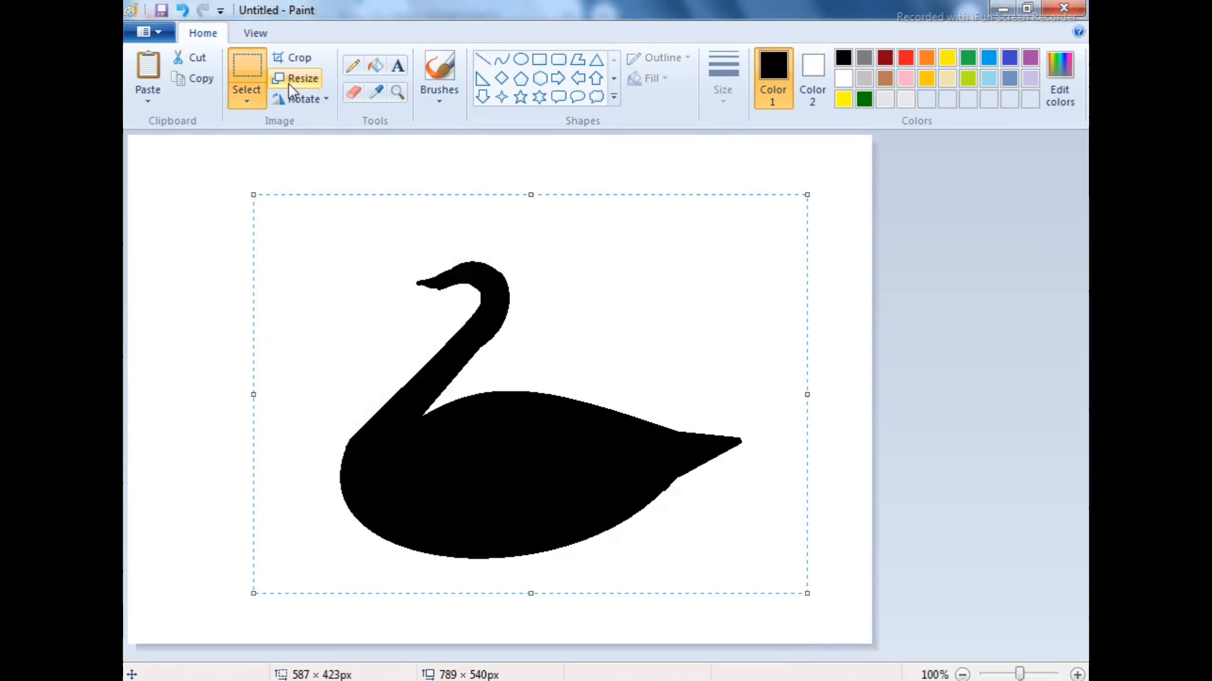
In the swan drawing, widen the canvas to 967 px and move the swan to the right half
left_click(1042, 445)
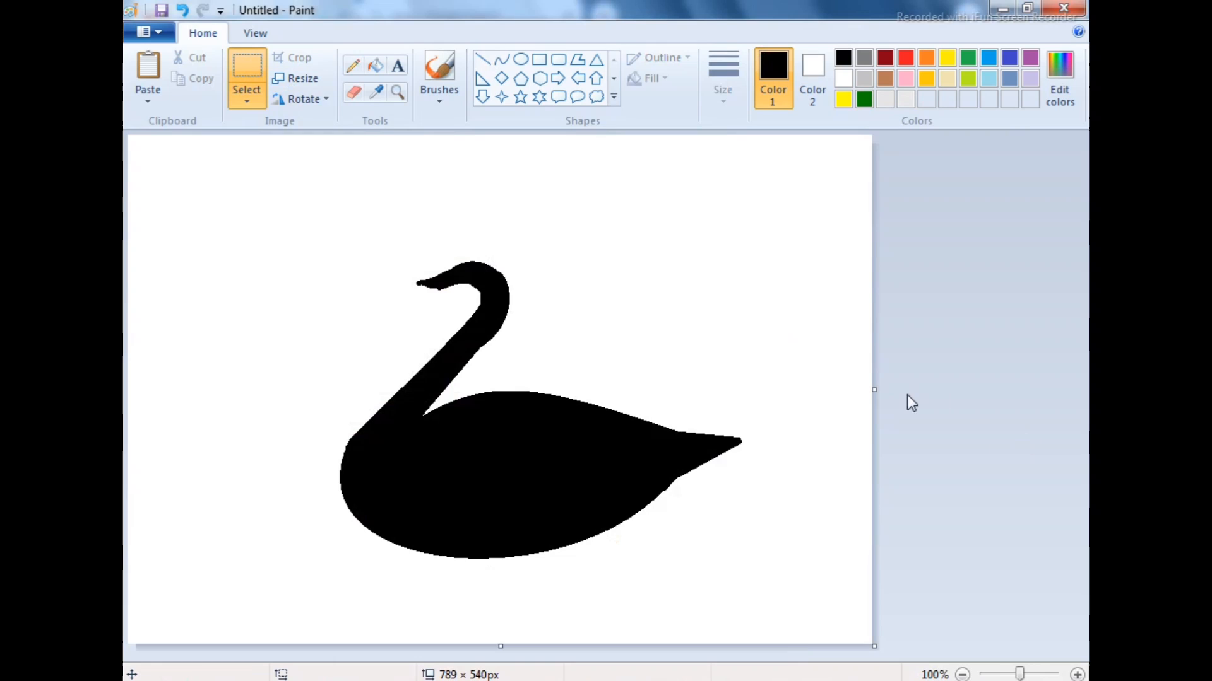
left_click_drag(878, 389, 1045, 417)
left_click_drag(305, 204, 285, 512)
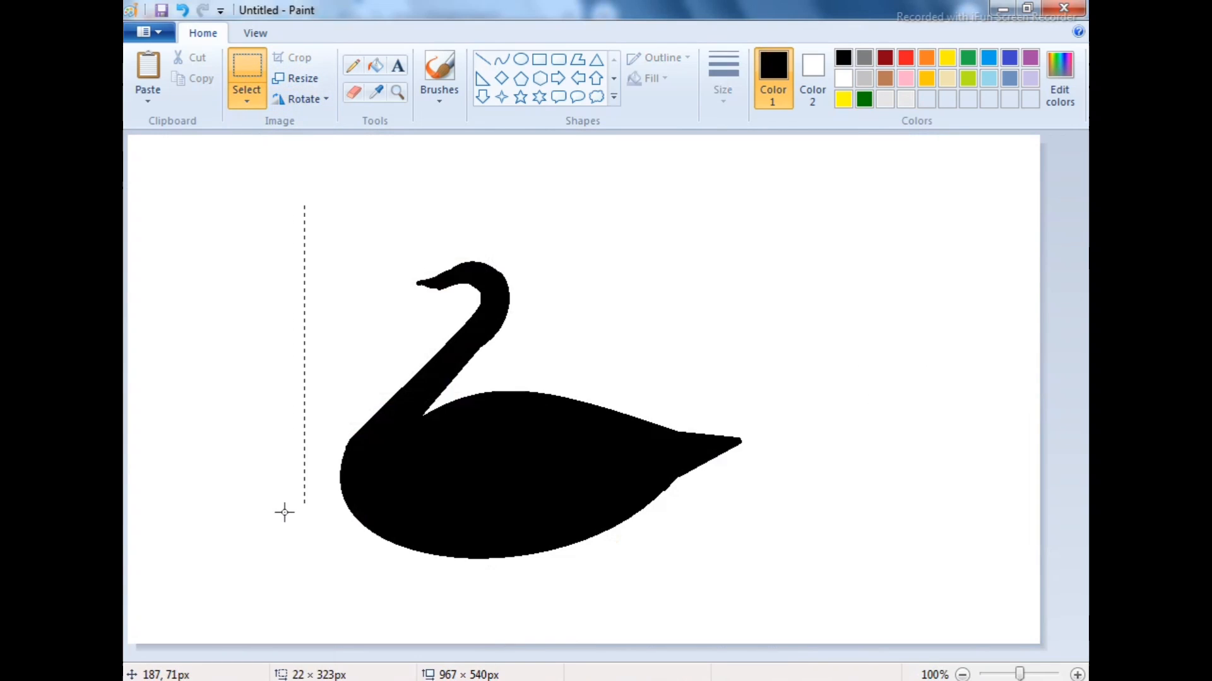
left_click_drag(451, 426, 690, 433)
left_click(453, 348)
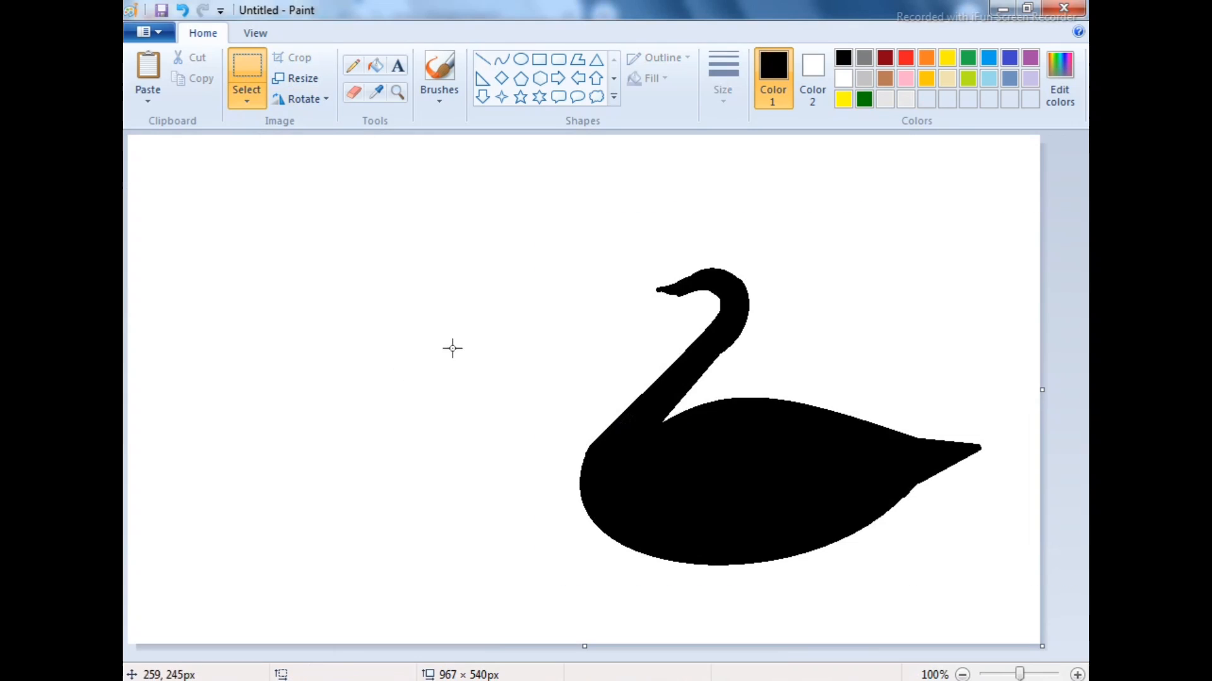
Copy the swan with a selection of about 498 × 417 px, paste it and flip the copy horizontally
left_click_drag(560, 228, 695, 449)
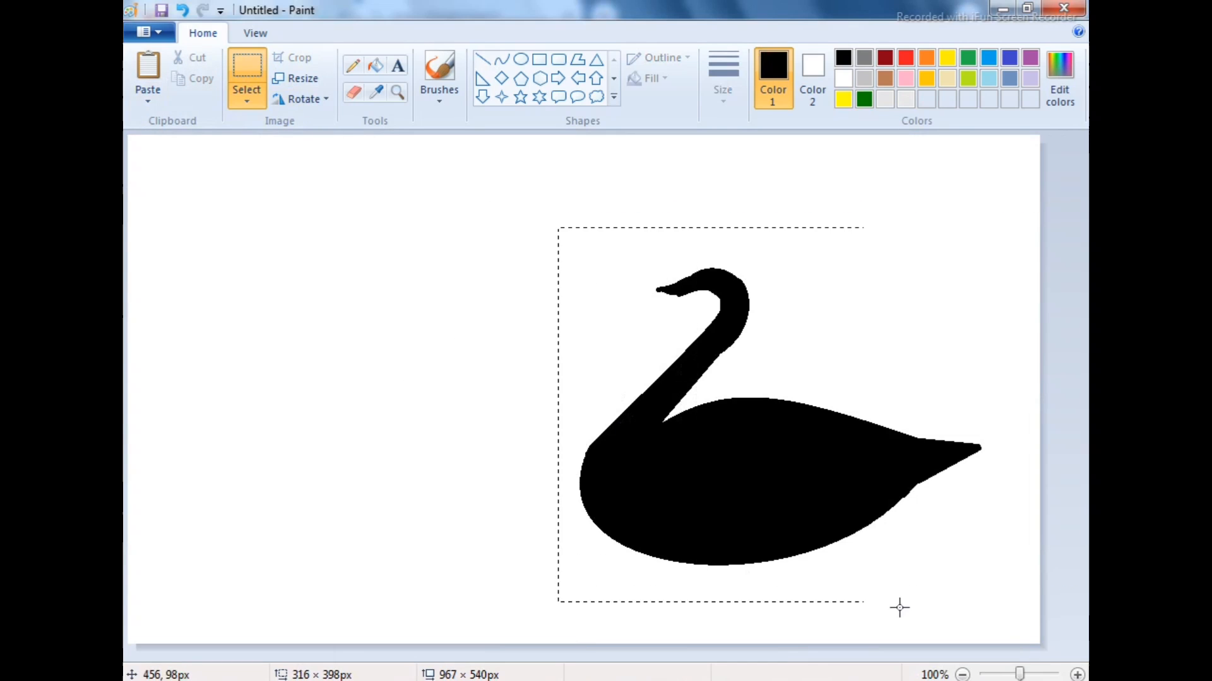
left_click_drag(1026, 619, 1028, 620)
right_click(855, 463)
left_click(876, 493)
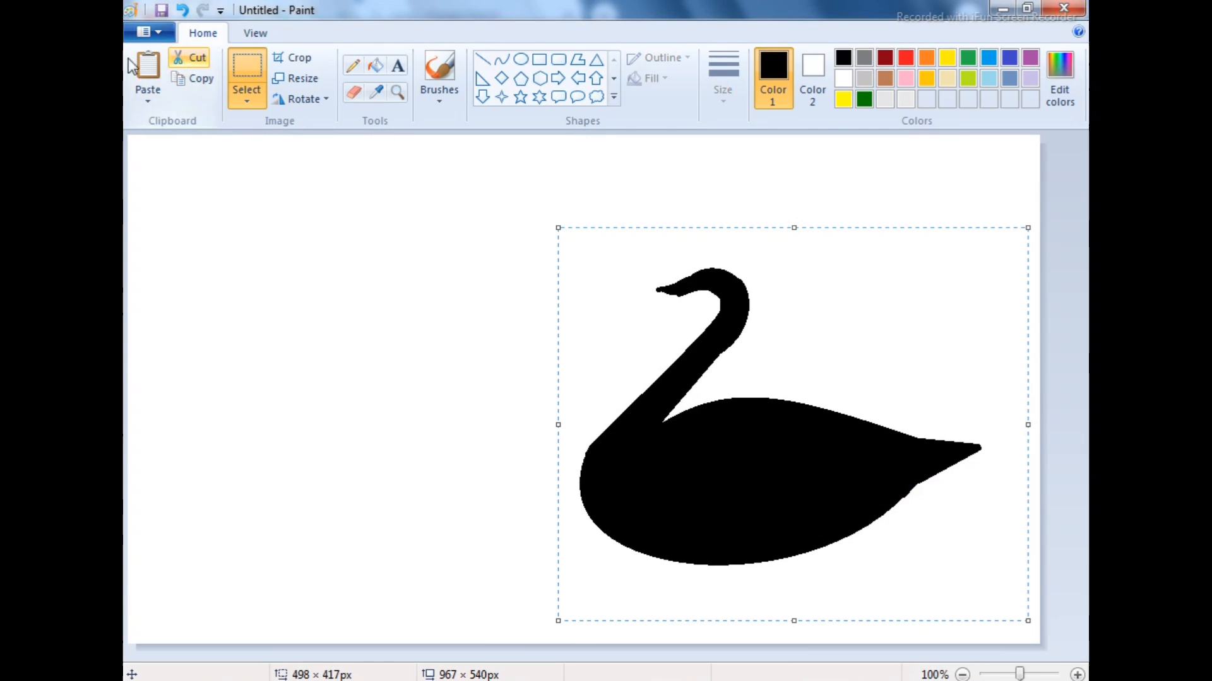
left_click(148, 72)
right_click(363, 283)
mouse_move(429, 443)
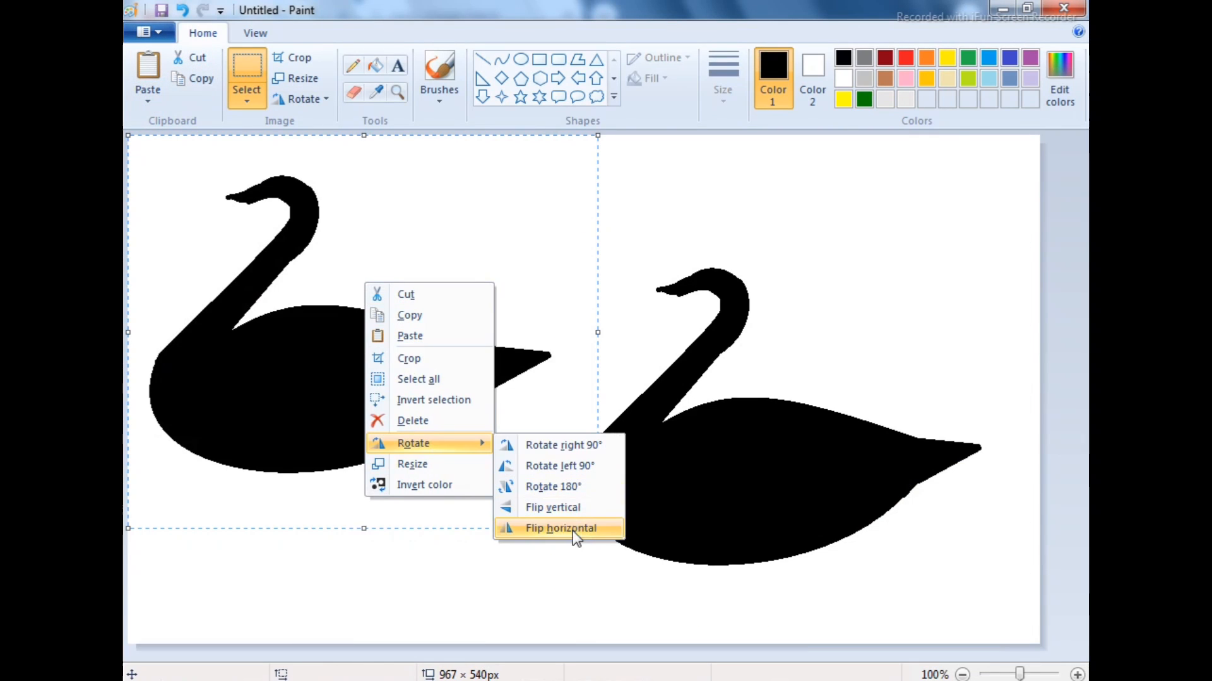
left_click(573, 531)
Make the flipped swan's selection transparent and place it level with the original, breast to breast and facing it
left_click_drag(479, 423, 426, 431)
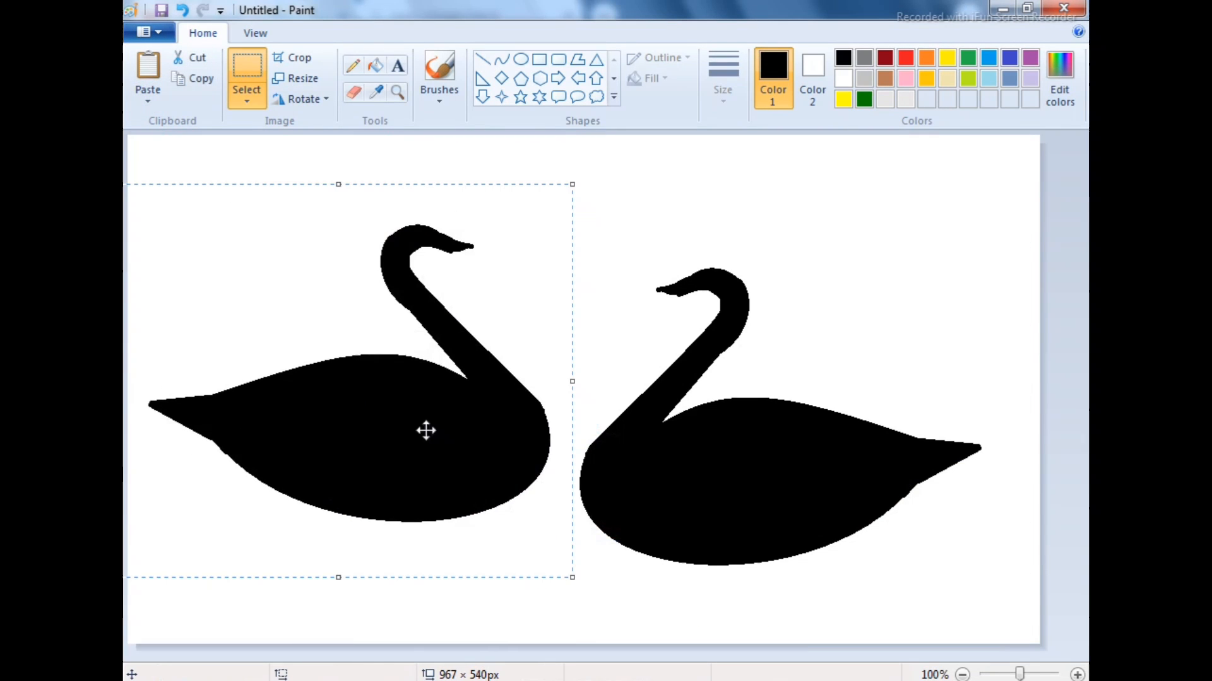
left_click(301, 99)
left_click(246, 96)
left_click(272, 268)
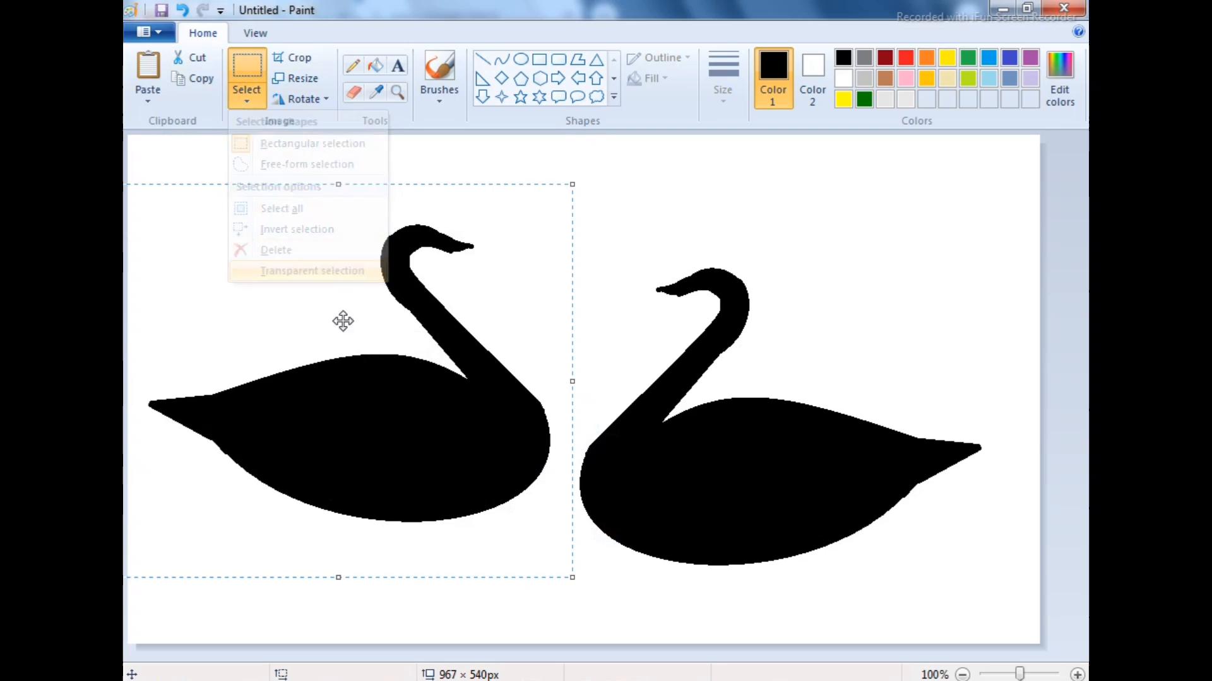
left_click_drag(343, 321, 391, 387)
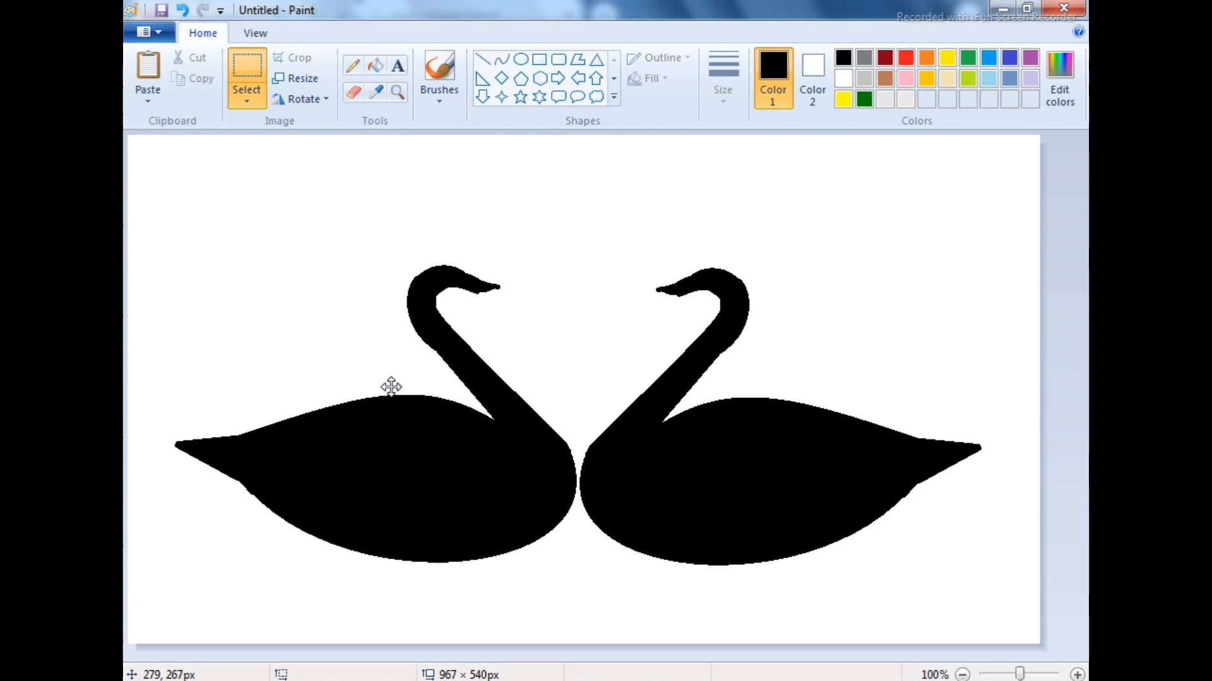
left_click(211, 155)
Draw a black heart outline, centre it above and between the swans' heads, and fill it with black
left_click(502, 97)
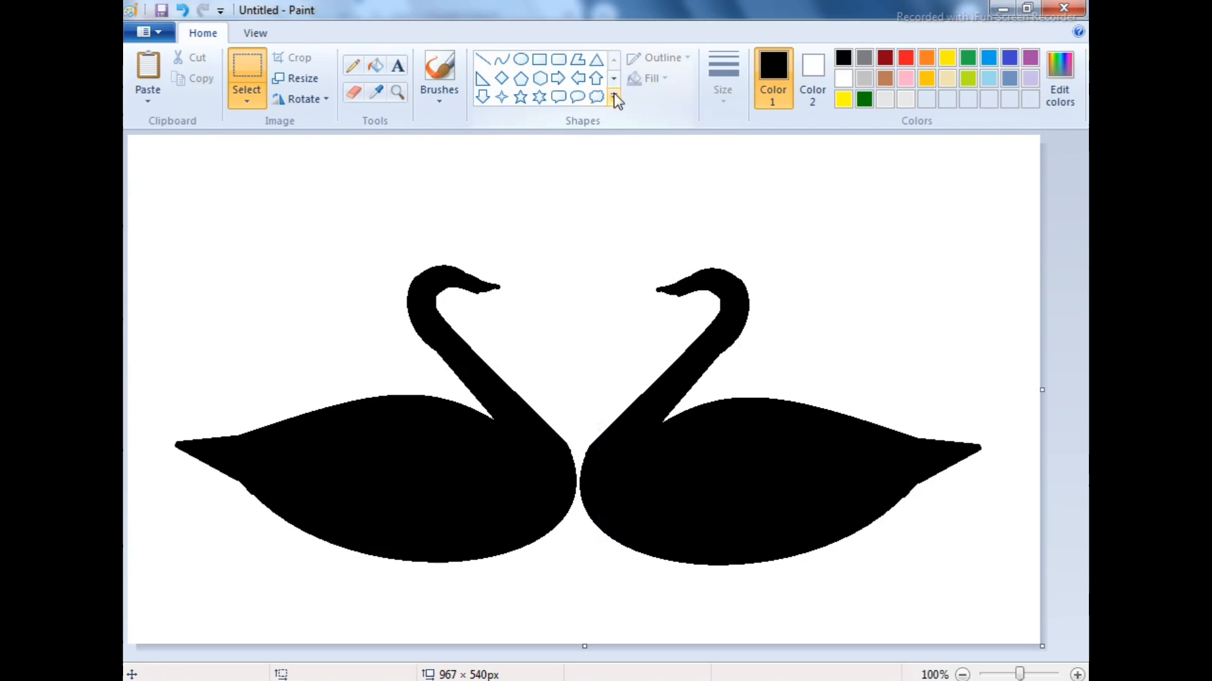
left_click(614, 97)
left_click(482, 96)
left_click_drag(563, 200, 658, 285)
left_click_drag(610, 232, 579, 243)
left_click(535, 312)
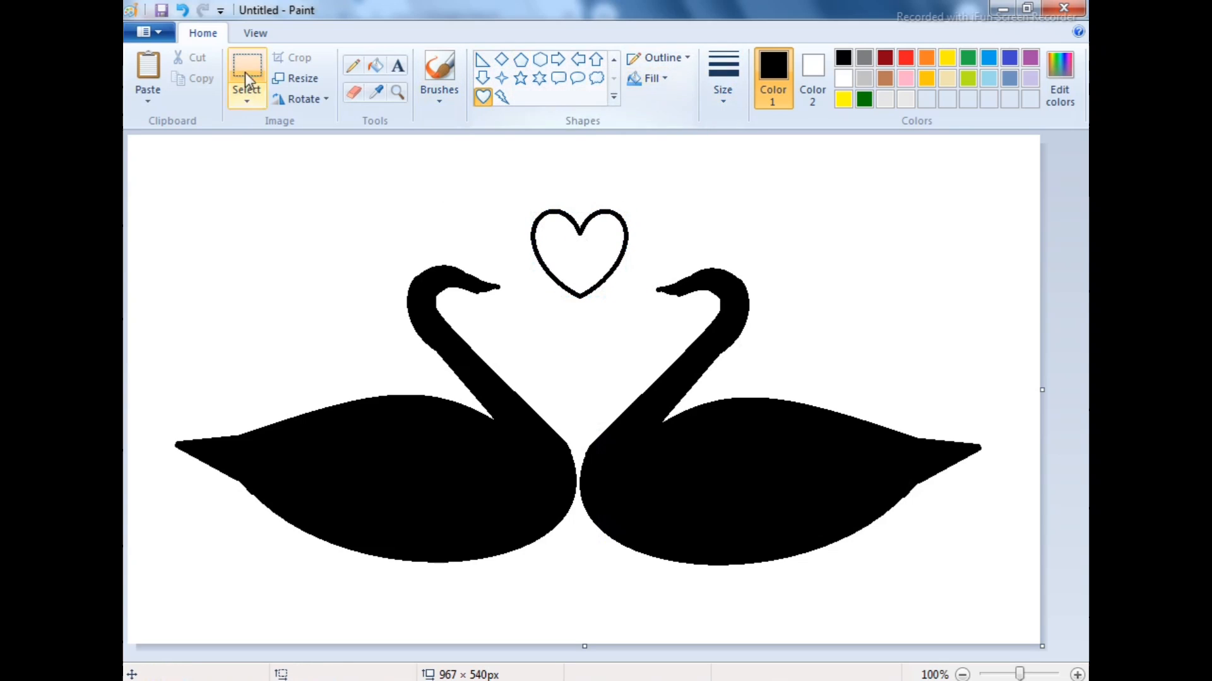
left_click(374, 65)
left_click(568, 253)
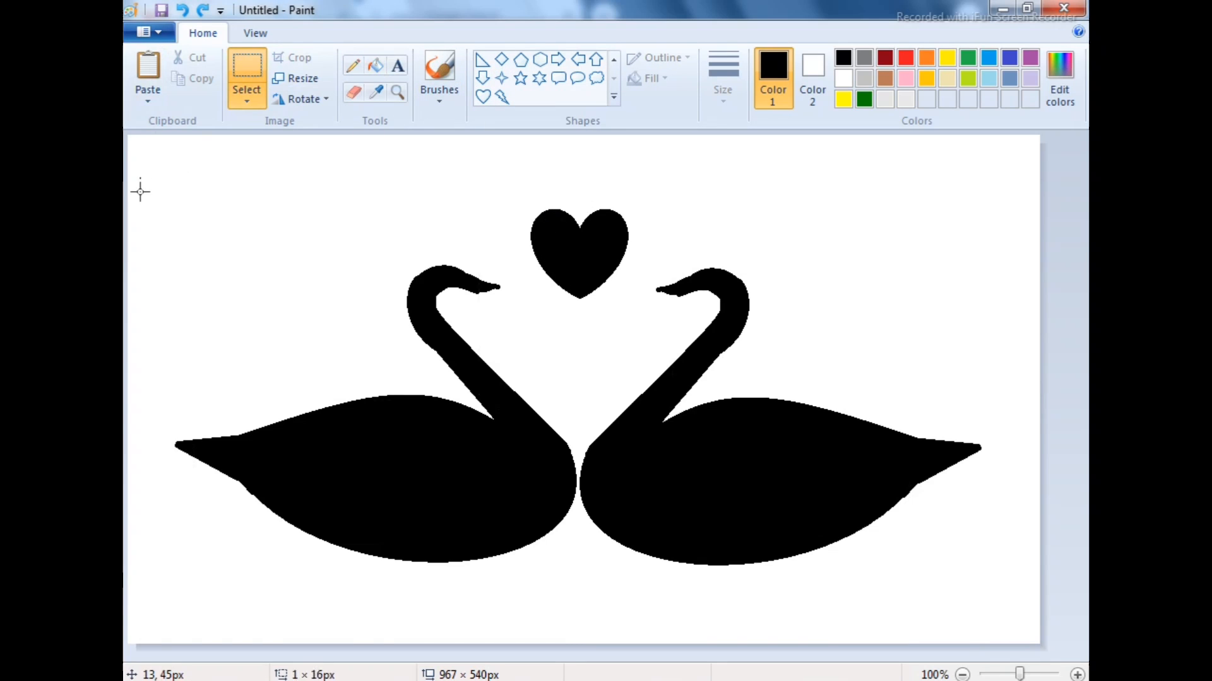
Copy both swans and the heart with a selection of about 906 × 452 px and paste them into the sunset picture
left_click_drag(140, 179, 995, 604)
right_click(833, 499)
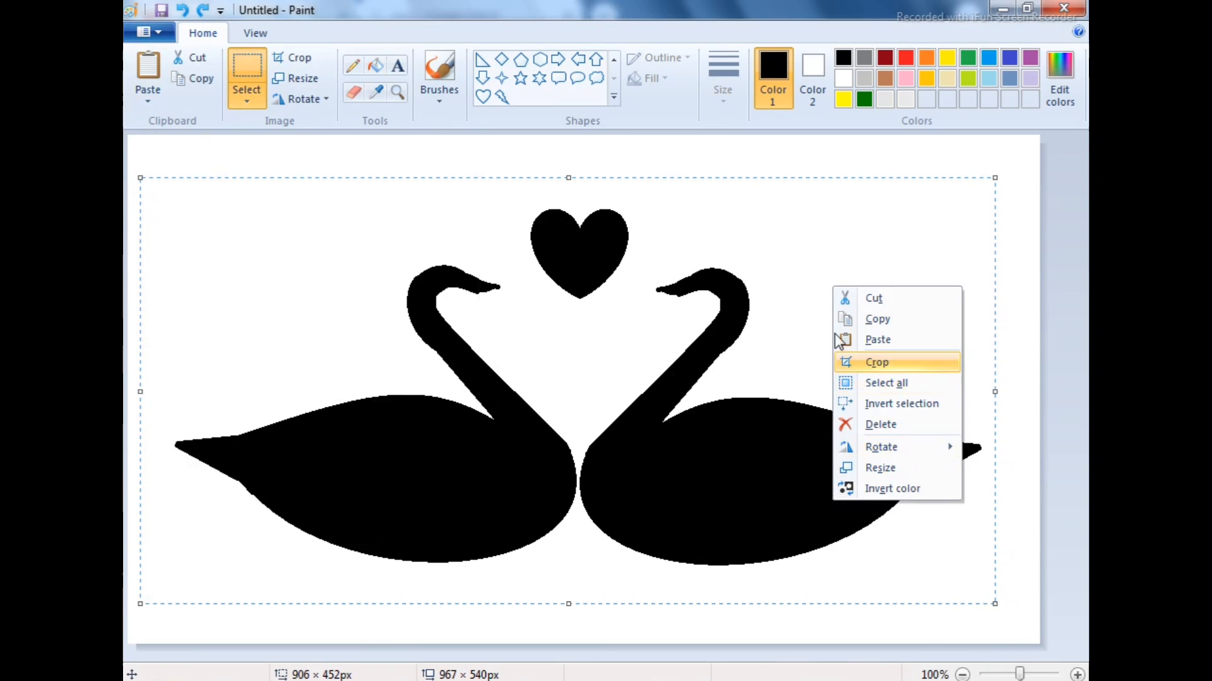
left_click(873, 313)
mouse_move(576, 663)
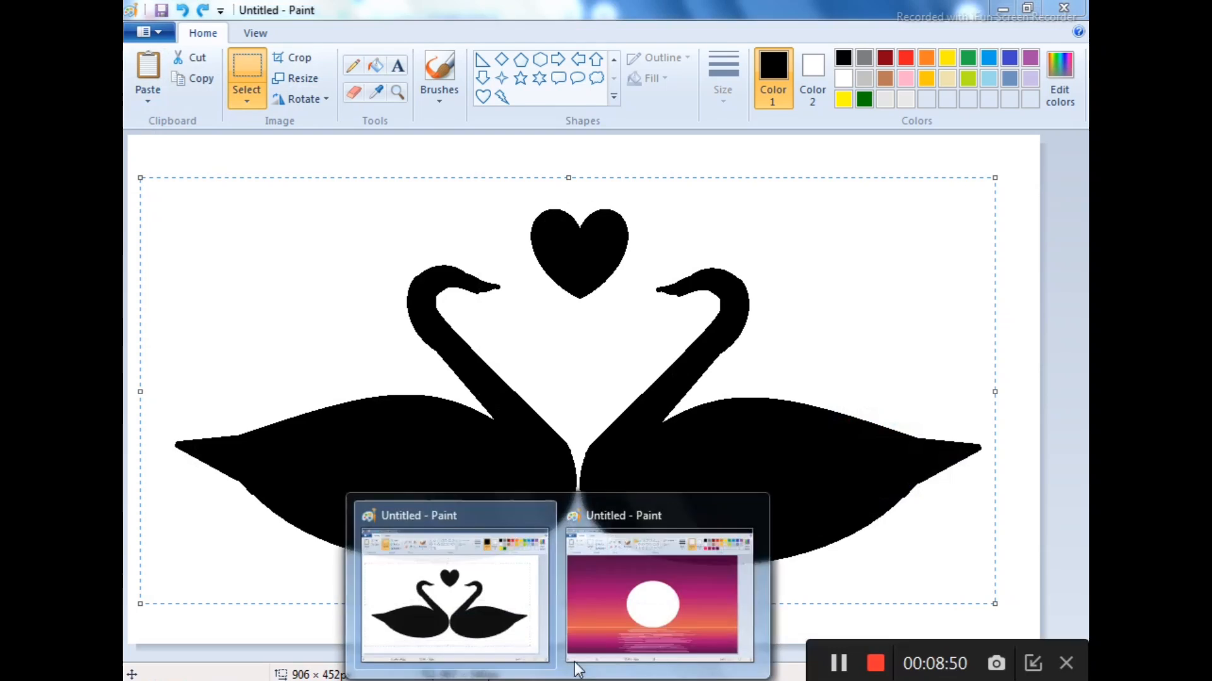
left_click(663, 590)
left_click(147, 71)
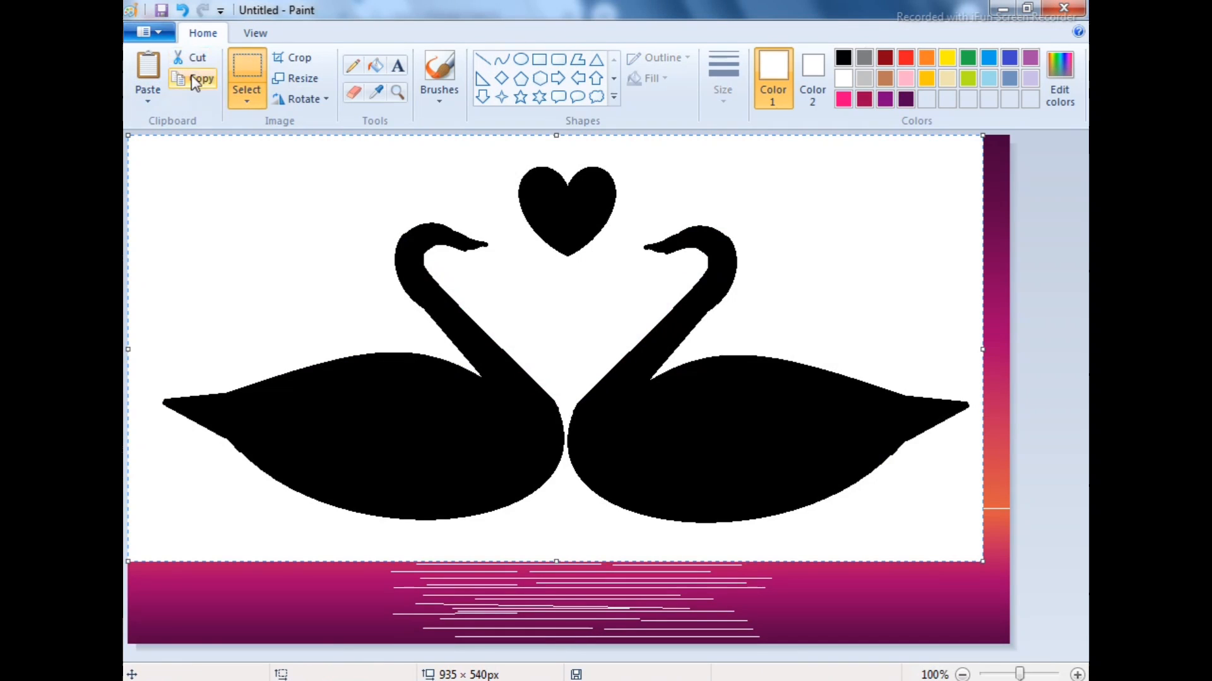
Make the pasted selection transparent and move it down so the heart lies over the sun and the swans sit in the water
left_click(247, 101)
left_click(309, 270)
left_click_drag(490, 388, 493, 493)
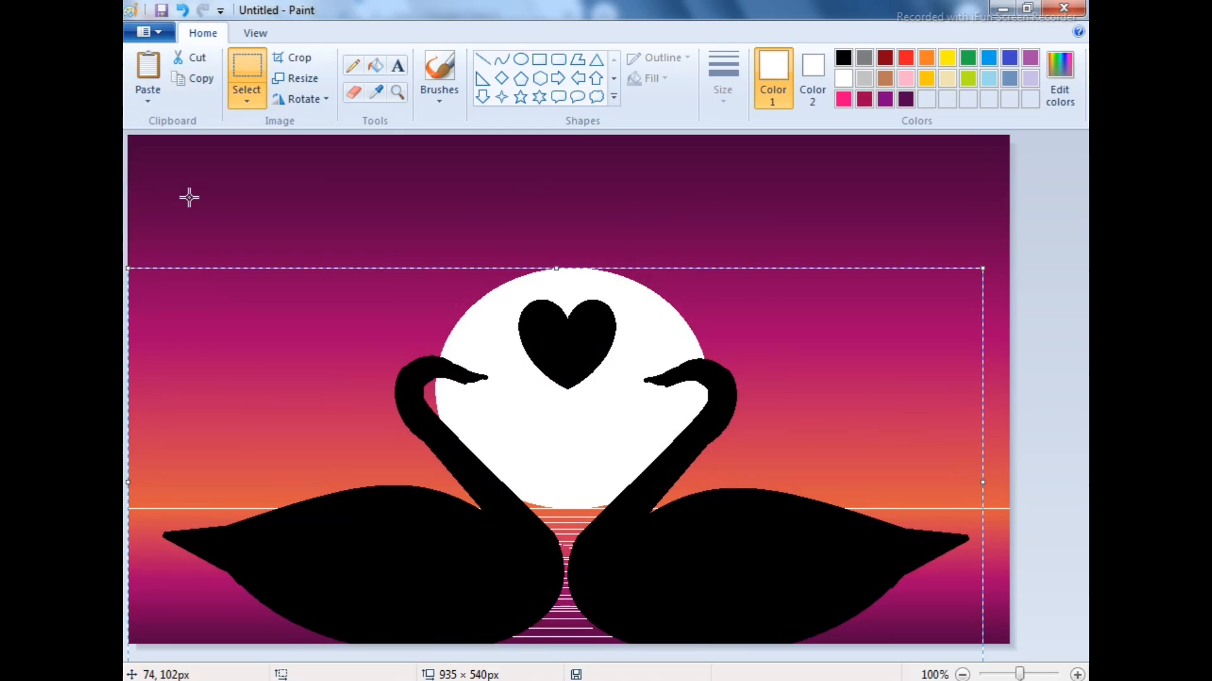
left_click(210, 204)
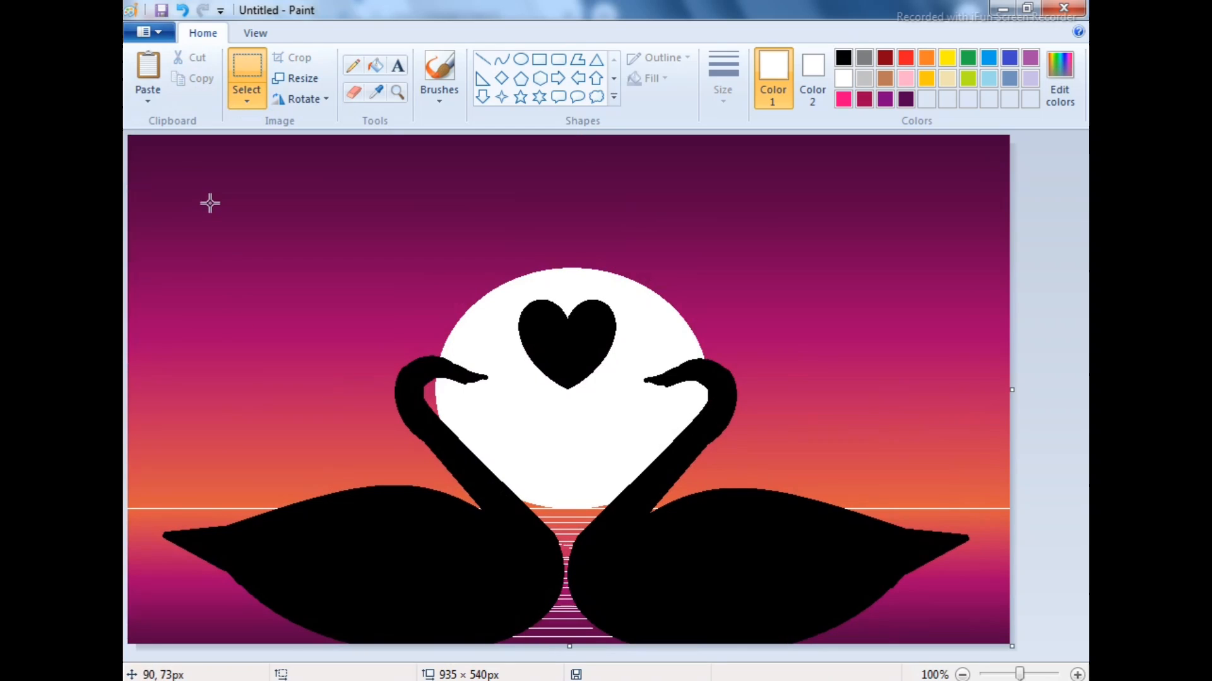
Dot small white stars in the sky to the right of the sun with the brush
left_click(432, 69)
left_click(773, 189)
left_click(775, 213)
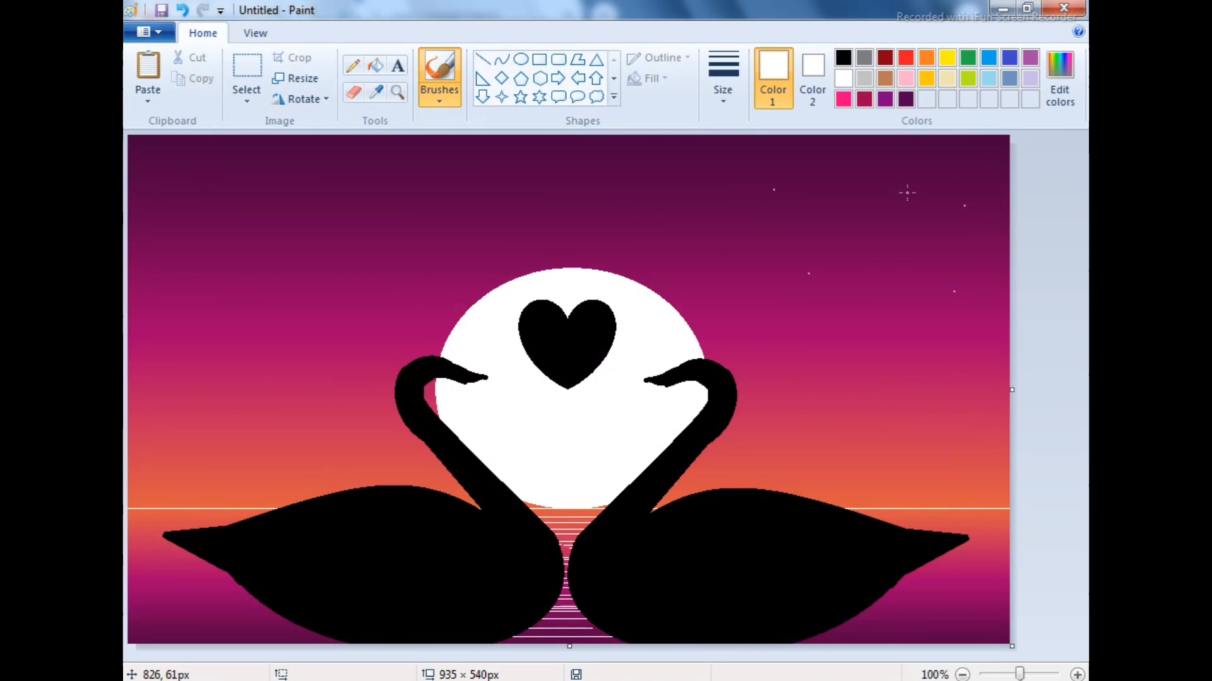